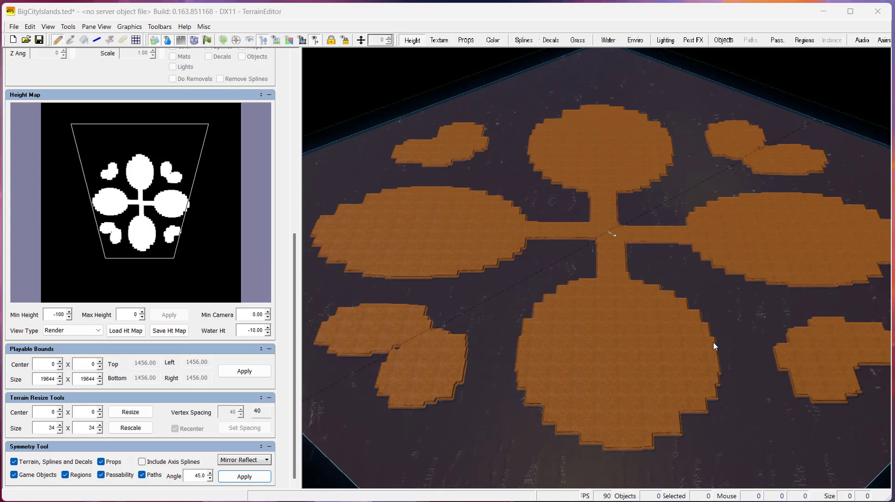
pyautogui.scroll(2, 618, 345)
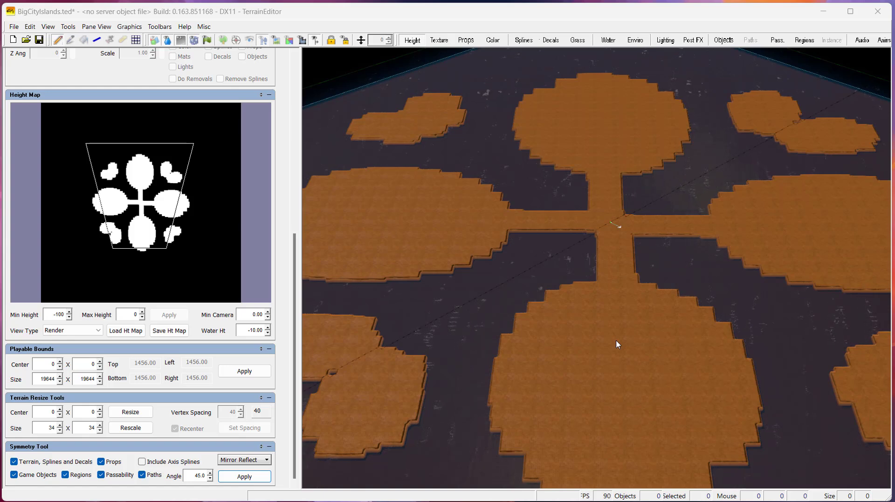
pyautogui.scroll(2, 634, 322)
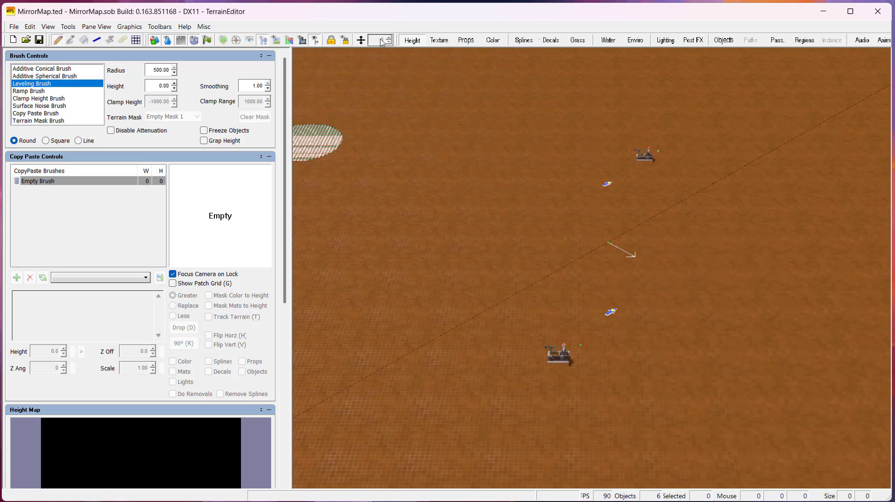
# - Delete both resource objects and the player start marker on the far side of the symmetry line
pyautogui.click(722, 40)
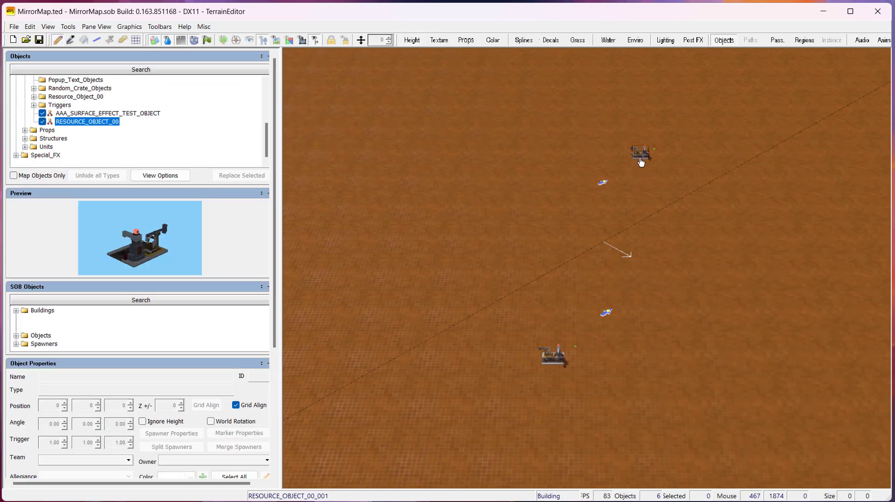
pyautogui.click(640, 159)
pyautogui.press('Delete')
pyautogui.click(552, 355)
pyautogui.press('Delete')
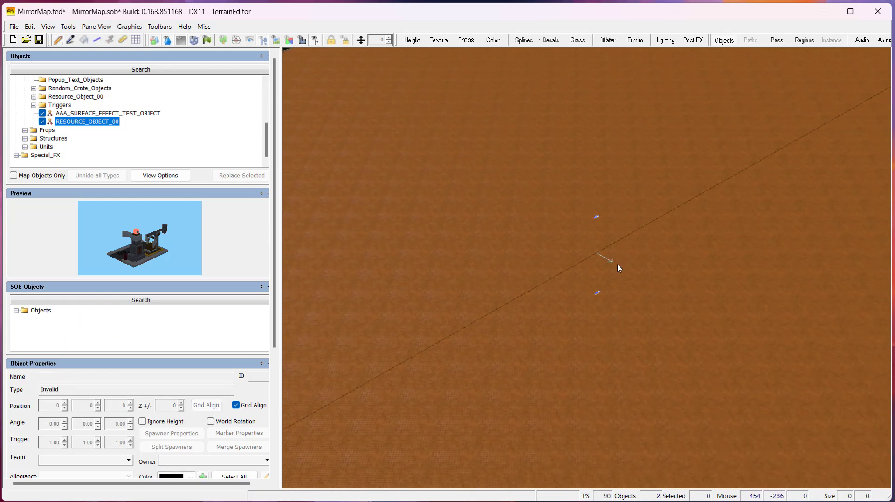
pyautogui.click(597, 218)
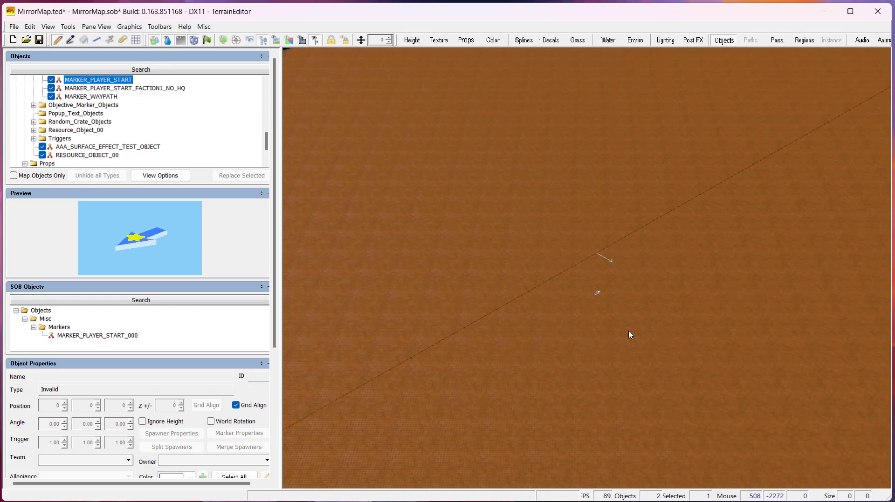
# - Move the remaining player start marker toward the map's near corner, to about X 120, Y -13320
pyautogui.moveTo(599, 303); pyautogui.dragTo(600, 347)
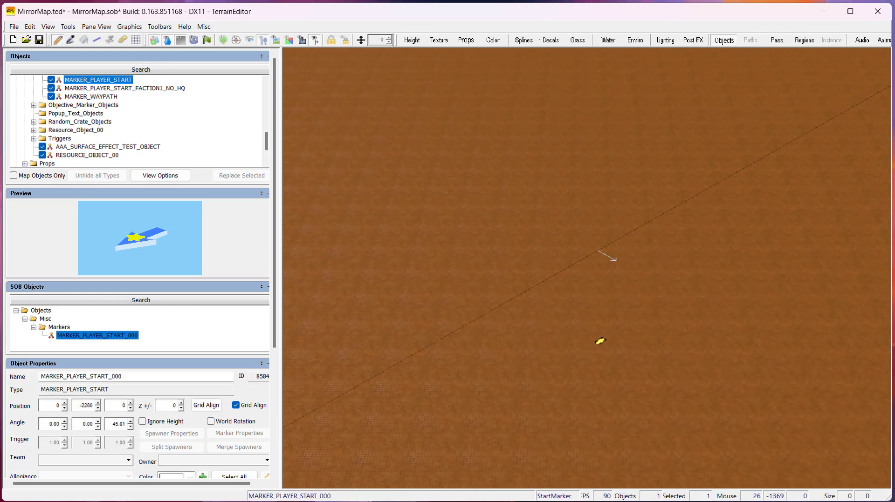
pyautogui.scroll(-5, 614, 373)
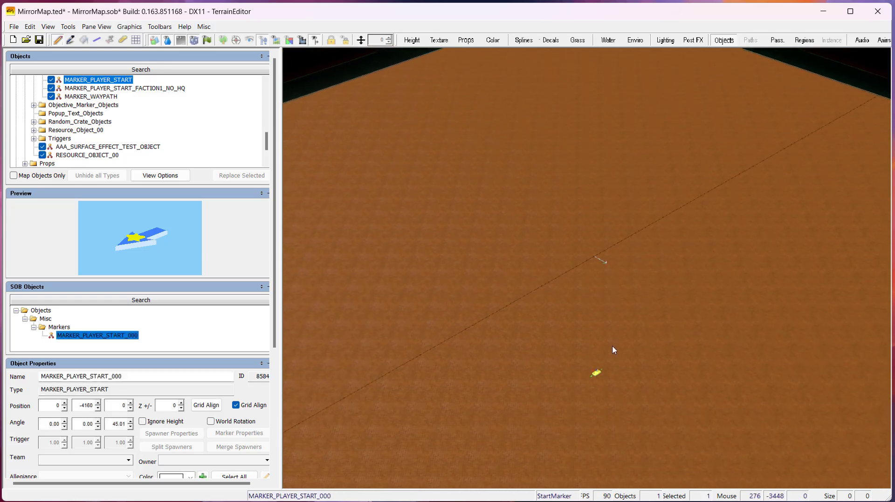
pyautogui.scroll(-4, 616, 380)
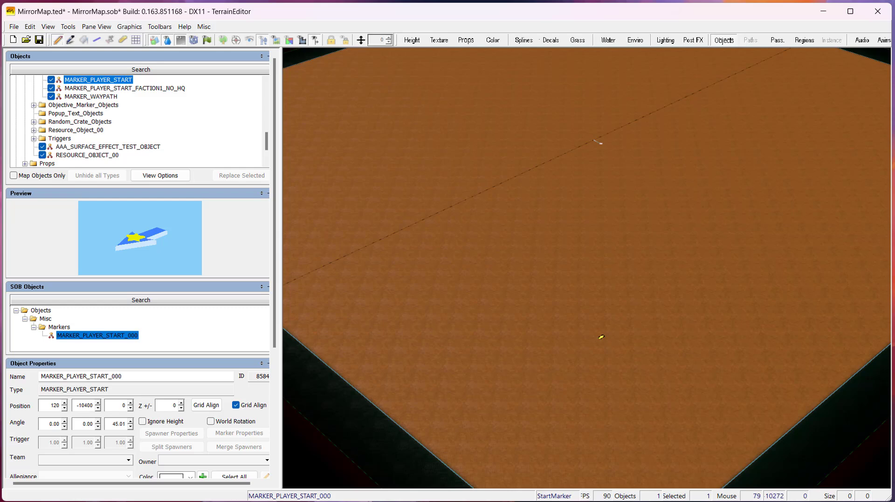
pyautogui.moveTo(600, 429); pyautogui.dragTo(600, 428)
pyautogui.moveTo(580, 342); pyautogui.dragTo(579, 416, button='right')
pyautogui.scroll(4, 593, 402)
pyautogui.scroll(4, 606, 400)
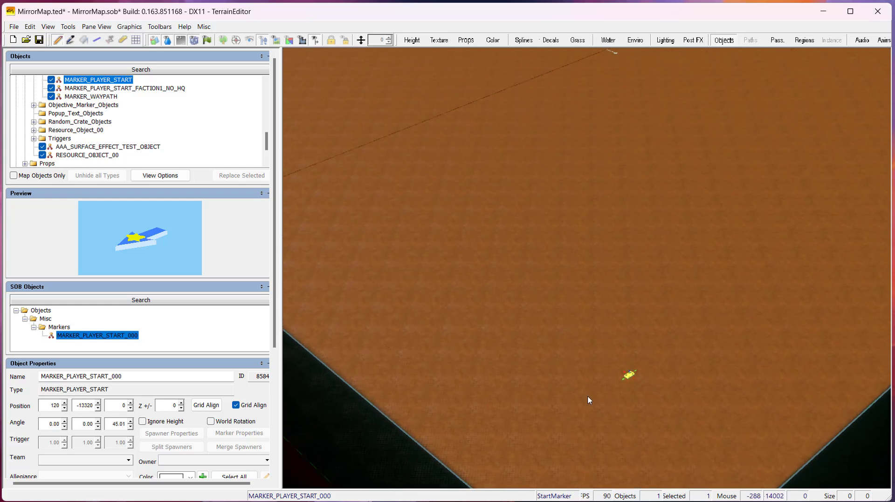
pyautogui.scroll(-2, 588, 382)
pyautogui.scroll(3, 542, 369)
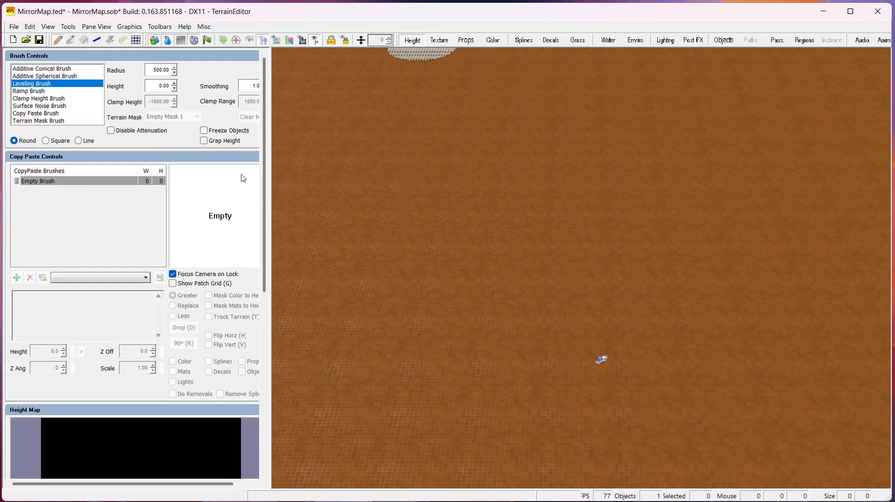
# - Set the height map's minimum and maximum height to -100 and apply it to the whole terrain
pyautogui.scroll(-10, 265, 153)
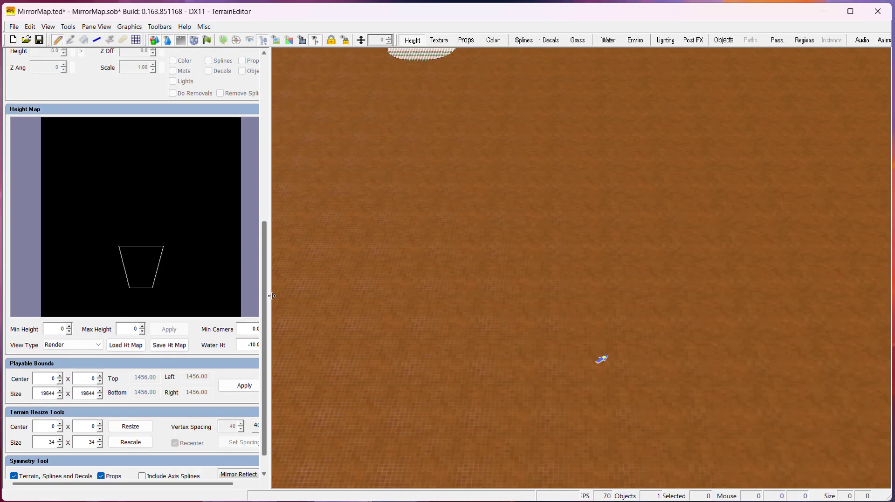
pyautogui.moveTo(271, 292); pyautogui.dragTo(298, 290)
pyautogui.click(69, 331)
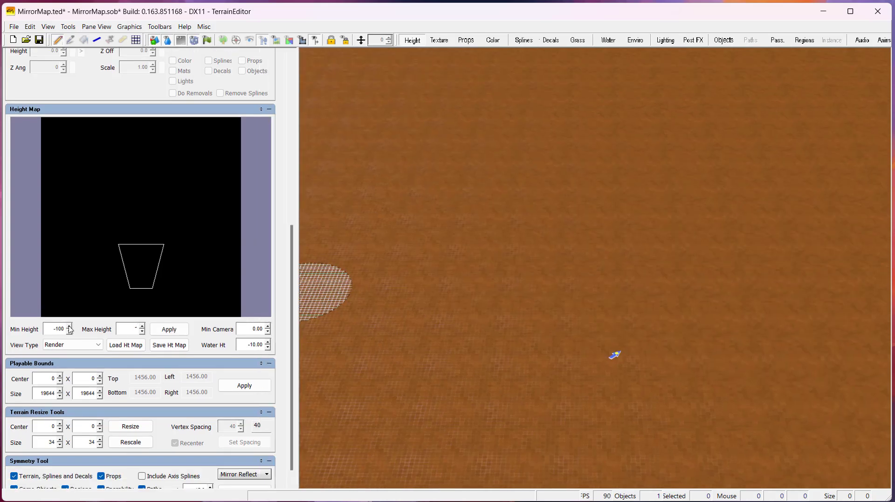
pyautogui.click(153, 332)
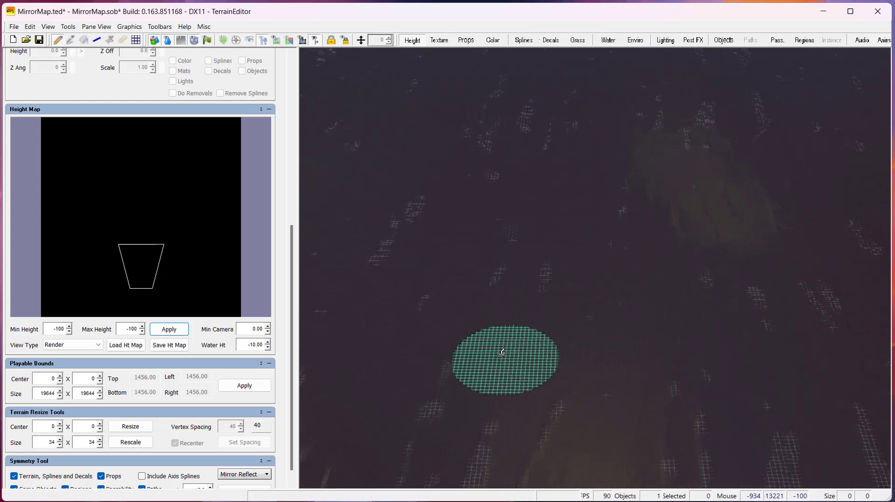
# - Switch the Leveling Brush to Square and paint a large square platform at height 0 around the player start marker
pyautogui.moveTo(601, 255); pyautogui.dragTo(610, 282, button='right')
pyautogui.moveTo(287, 233); pyautogui.dragTo(290, 65)
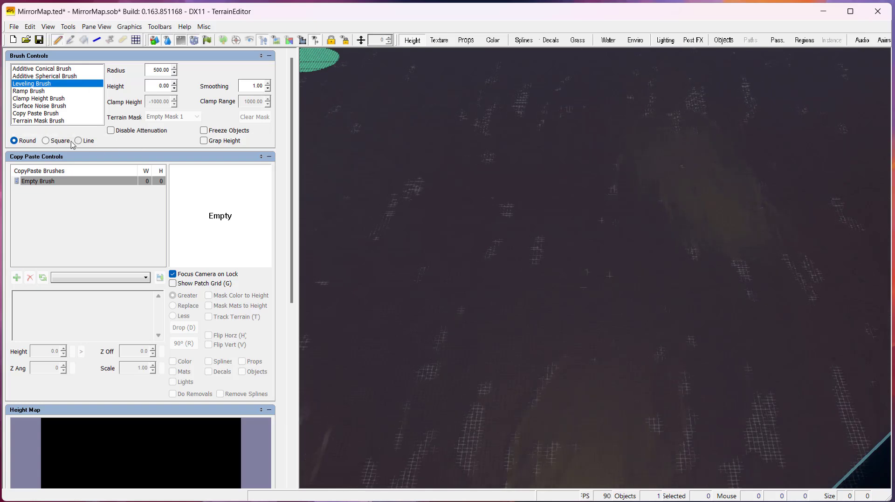
pyautogui.click(45, 140)
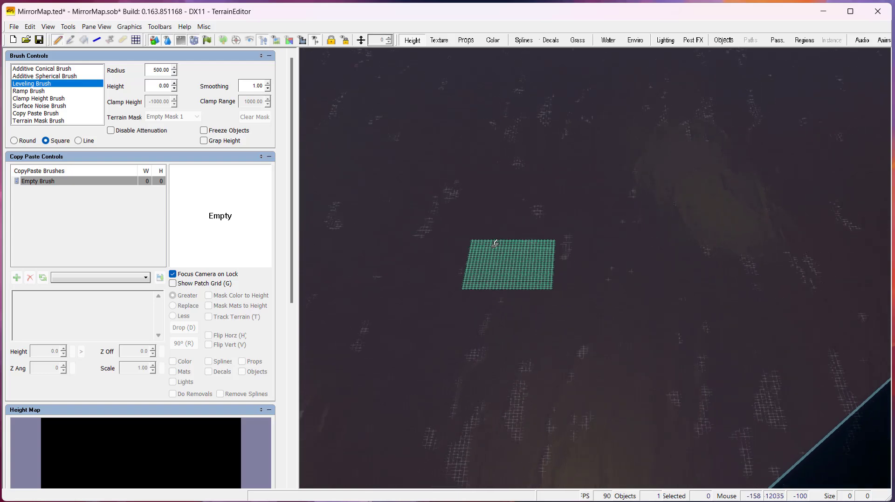
pyautogui.scroll(-6, 494, 243)
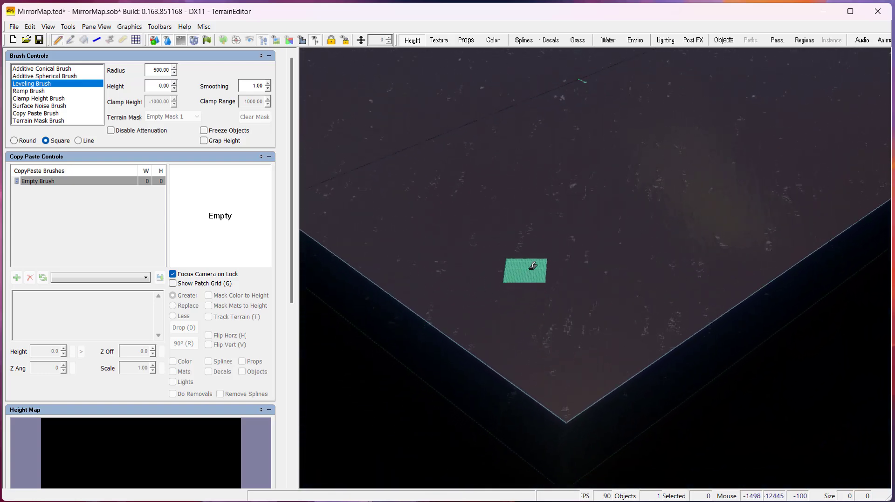
pyautogui.scroll(2, 544, 235)
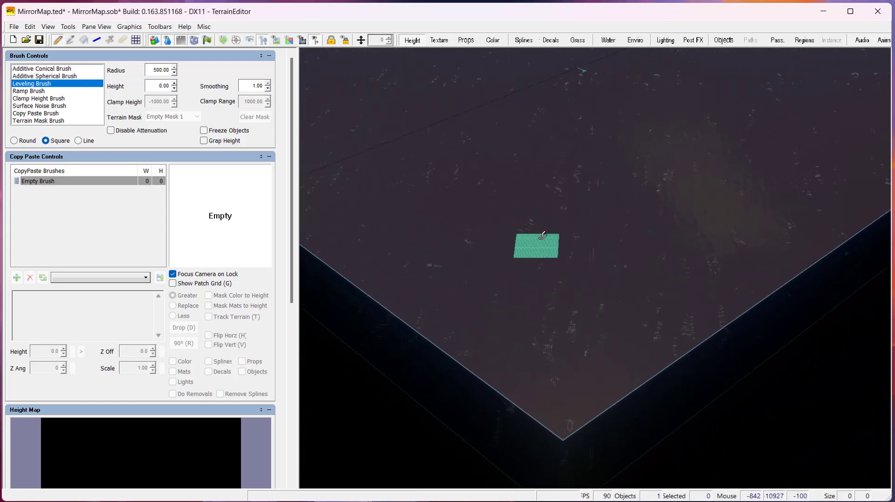
pyautogui.scroll(5, 542, 235)
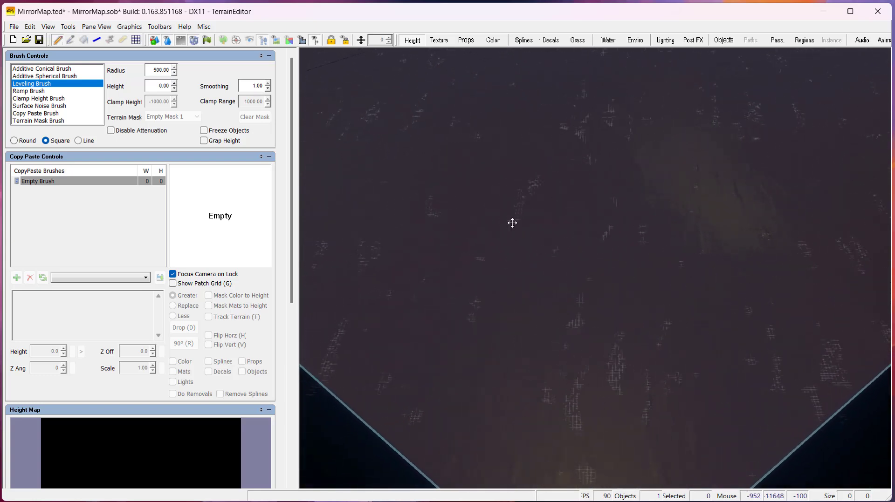
pyautogui.scroll(2, 512, 222)
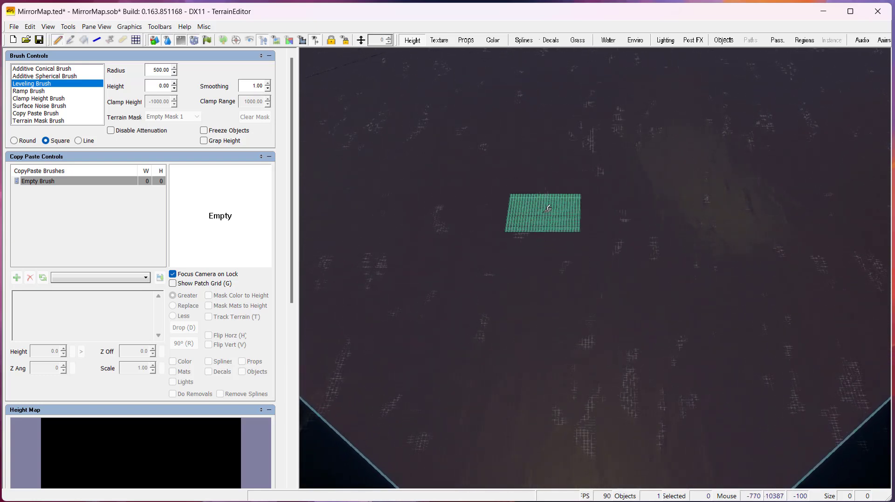
pyautogui.moveTo(547, 209)
pyautogui.mouseDown()
pyautogui.moveTo(526, 303)
pyautogui.moveTo(605, 331)
pyautogui.mouseUp()
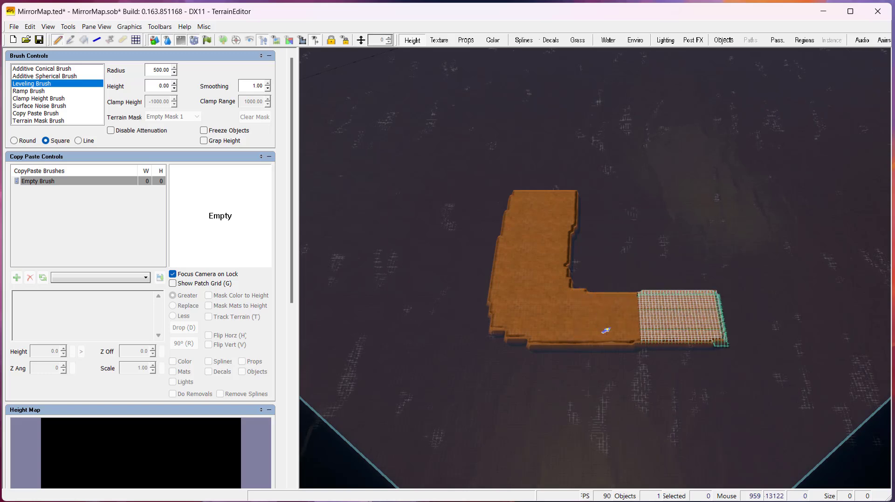
pyautogui.moveTo(681, 318)
pyautogui.mouseDown()
pyautogui.moveTo(659, 224)
pyautogui.moveTo(586, 254)
pyautogui.moveTo(629, 282)
pyautogui.moveTo(633, 364)
pyautogui.moveTo(469, 355)
pyautogui.moveTo(524, 223)
pyautogui.moveTo(515, 343)
pyautogui.moveTo(688, 365)
pyautogui.moveTo(701, 284)
pyautogui.moveTo(691, 210)
pyautogui.moveTo(609, 200)
pyautogui.moveTo(510, 208)
pyautogui.moveTo(485, 317)
pyautogui.moveTo(559, 354)
pyautogui.moveTo(676, 344)
pyautogui.moveTo(706, 208)
pyautogui.moveTo(708, 343)
pyautogui.moveTo(708, 242)
pyautogui.moveTo(717, 348)
pyautogui.moveTo(715, 298)
pyautogui.moveTo(684, 382)
pyautogui.moveTo(498, 380)
pyautogui.moveTo(689, 200)
pyautogui.moveTo(718, 373)
pyautogui.moveTo(704, 228)
pyautogui.moveTo(717, 365)
pyautogui.moveTo(711, 297)
pyautogui.moveTo(697, 300)
pyautogui.moveTo(733, 311)
pyautogui.mouseUp()
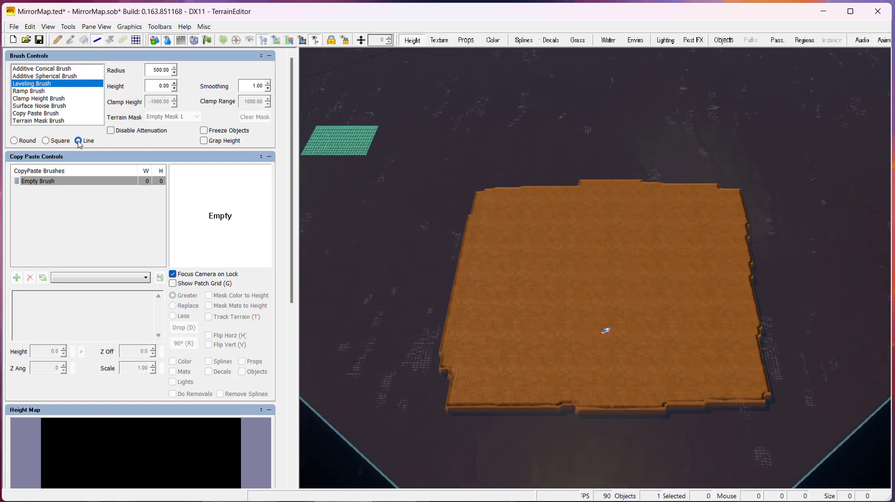
# - Straighten the platform's left edge with the Line-shaped Leveling Brush and even out the start of its near edge
pyautogui.moveTo(536, 235)
pyautogui.mouseDown()
pyautogui.moveTo(627, 353)
pyautogui.moveTo(601, 332)
pyautogui.moveTo(623, 339)
pyautogui.moveTo(553, 313)
pyautogui.moveTo(529, 389)
pyautogui.moveTo(536, 299)
pyautogui.moveTo(548, 321)
pyautogui.moveTo(573, 284)
pyautogui.moveTo(503, 188)
pyautogui.moveTo(458, 403)
pyautogui.mouseUp()
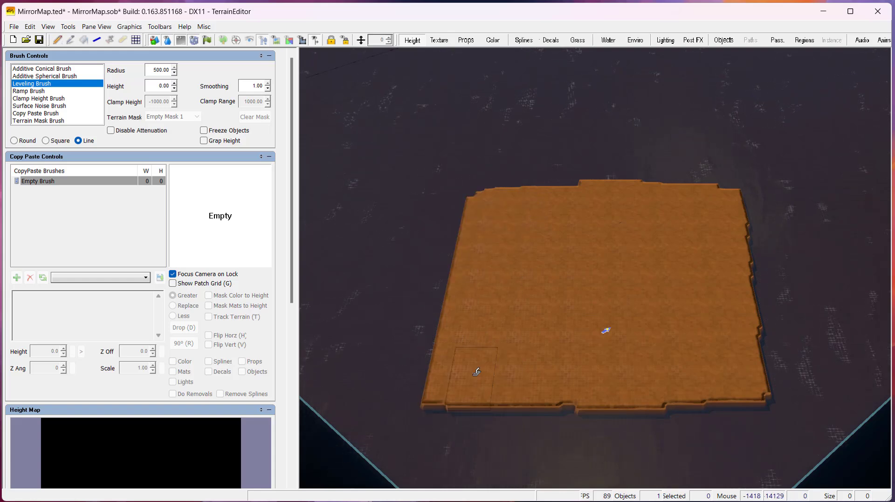
pyautogui.moveTo(477, 372)
pyautogui.mouseDown()
pyautogui.moveTo(750, 366)
pyautogui.moveTo(741, 364)
pyautogui.mouseUp()
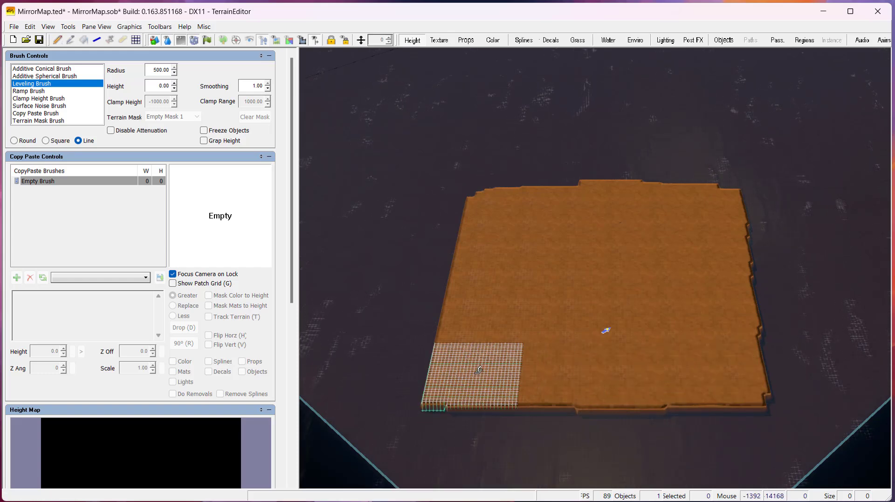
pyautogui.moveTo(477, 372); pyautogui.dragTo(478, 372)
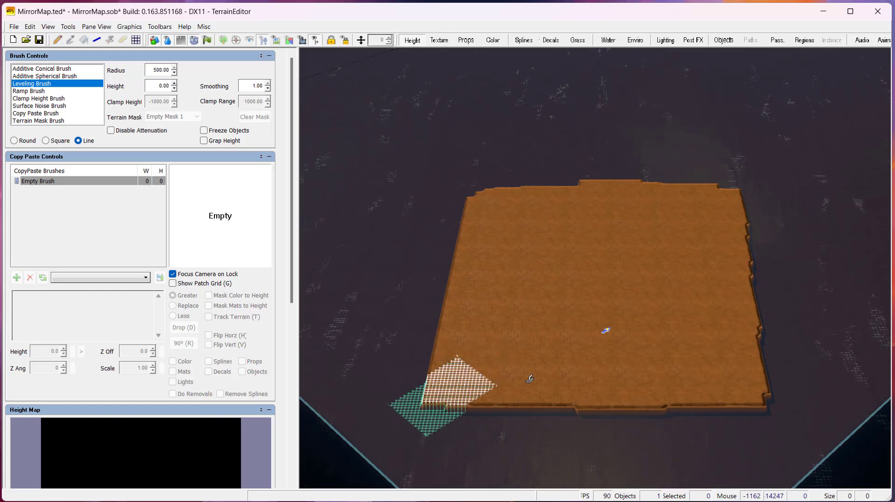
# - Try further Line brush strokes across the platform's near-left corner to clean up its edges
pyautogui.moveTo(530, 379); pyautogui.dragTo(386, 349)
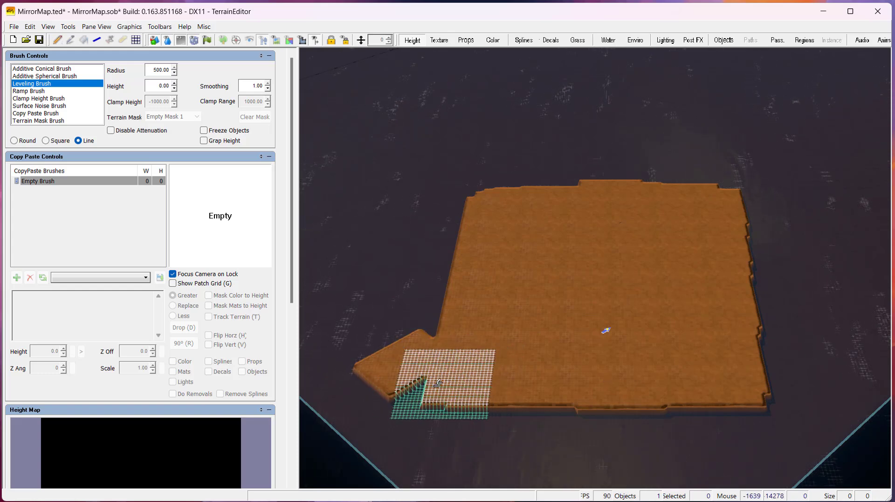
pyautogui.moveTo(436, 380); pyautogui.dragTo(427, 381)
pyautogui.moveTo(541, 376); pyautogui.dragTo(443, 379)
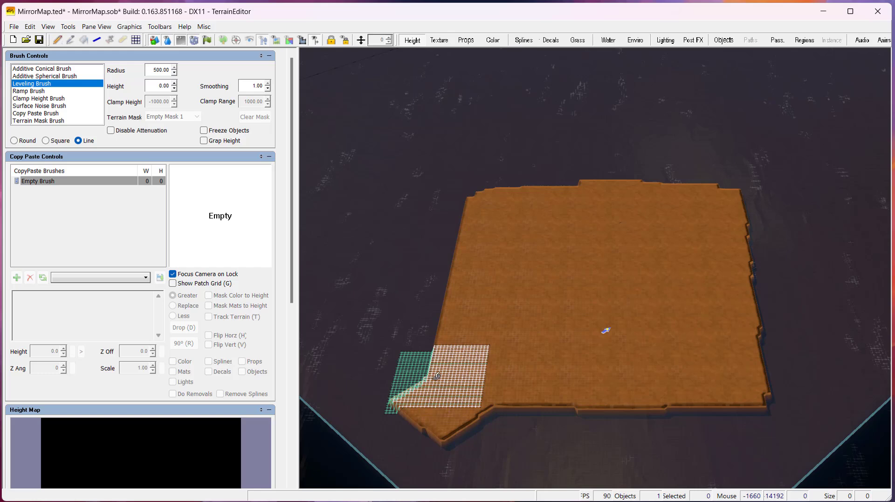
# - Straighten the platform's near, right and far edges with long Line brush strokes at height 0
pyautogui.moveTo(433, 378)
pyautogui.mouseDown()
pyautogui.moveTo(720, 361)
pyautogui.moveTo(739, 368)
pyautogui.moveTo(429, 382)
pyautogui.moveTo(773, 387)
pyautogui.mouseUp()
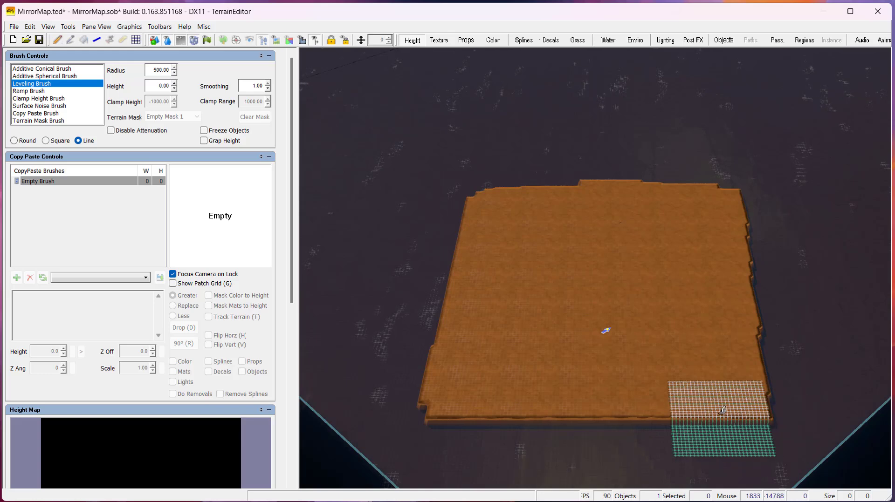
pyautogui.moveTo(722, 410); pyautogui.dragTo(706, 193)
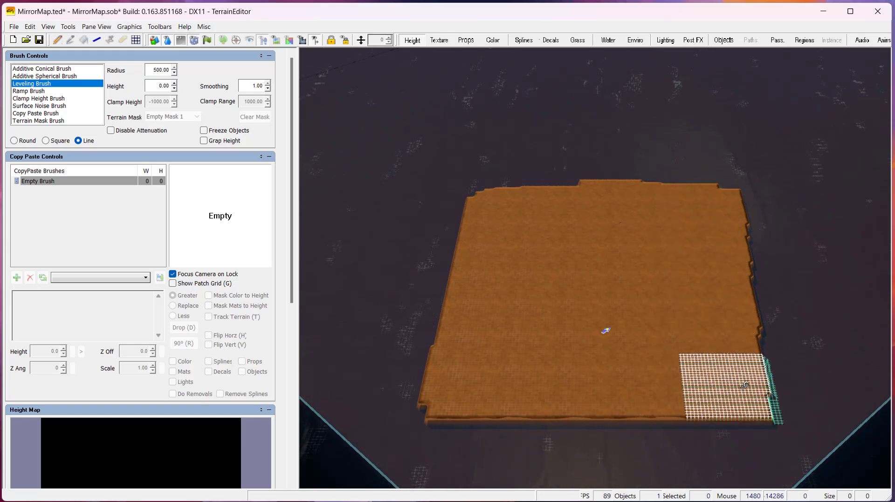
pyautogui.moveTo(758, 416)
pyautogui.mouseDown()
pyautogui.moveTo(753, 351)
pyautogui.moveTo(715, 235)
pyautogui.moveTo(727, 184)
pyautogui.mouseUp()
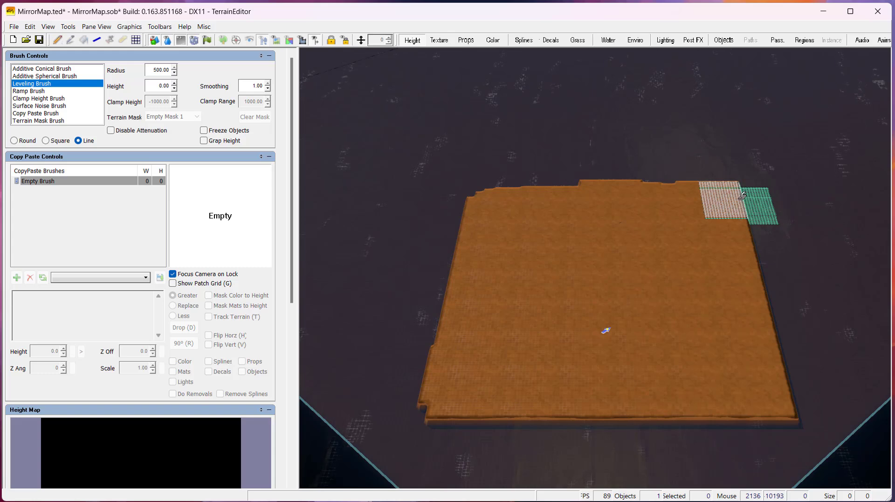
pyautogui.moveTo(739, 195); pyautogui.dragTo(472, 197)
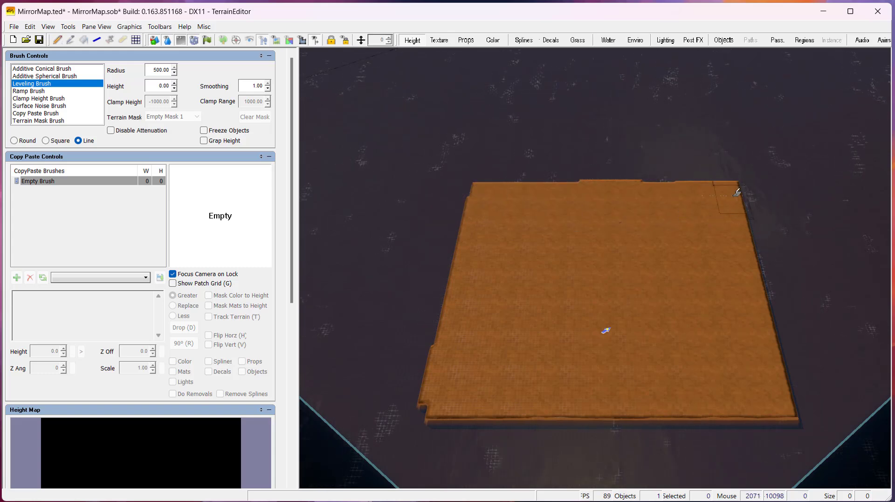
pyautogui.moveTo(737, 192); pyautogui.dragTo(467, 192)
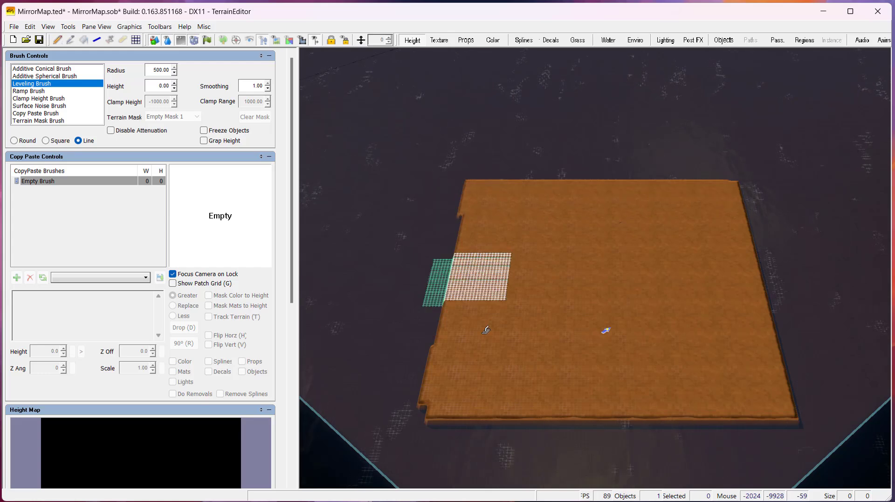
pyautogui.moveTo(624, 190)
pyautogui.mouseDown(button='right')
pyautogui.moveTo(735, 173)
pyautogui.moveTo(685, 44)
pyautogui.moveTo(590, 49)
pyautogui.moveTo(621, 68)
pyautogui.moveTo(573, 285)
pyautogui.moveTo(619, 449)
pyautogui.moveTo(639, 242)
pyautogui.mouseUp(button='right')
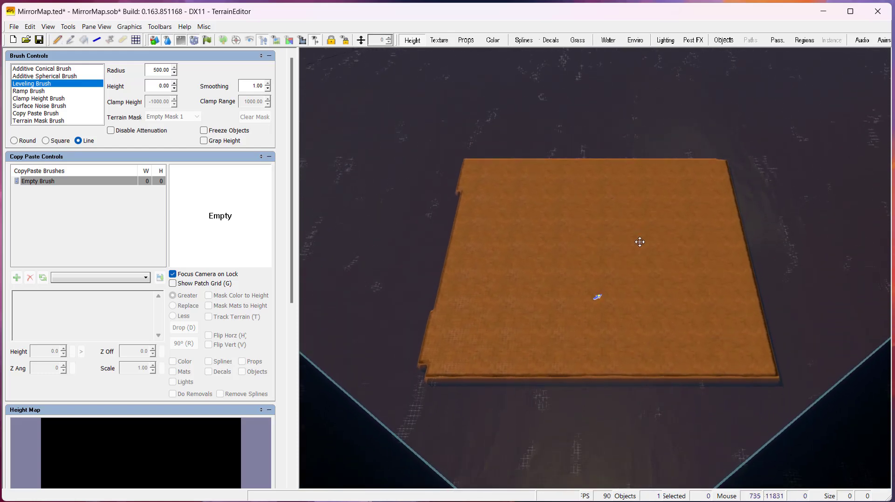
pyautogui.moveTo(699, 222); pyautogui.dragTo(709, 171, button='right')
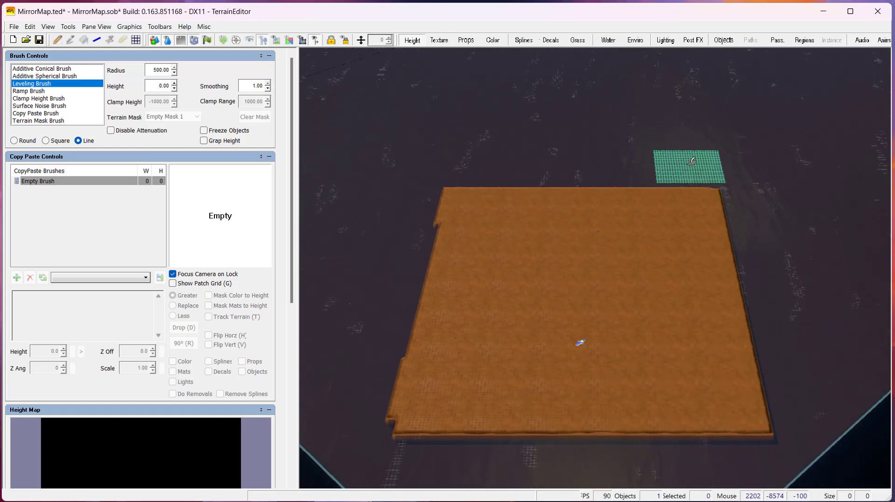
pyautogui.scroll(-5, 658, 245)
pyautogui.moveTo(635, 310)
pyautogui.mouseDown(button='right')
pyautogui.moveTo(650, 443)
pyautogui.moveTo(615, 197)
pyautogui.moveTo(631, 168)
pyautogui.moveTo(625, 106)
pyautogui.moveTo(603, 246)
pyautogui.moveTo(581, 176)
pyautogui.mouseUp(button='right')
pyautogui.scroll(1, 600, 263)
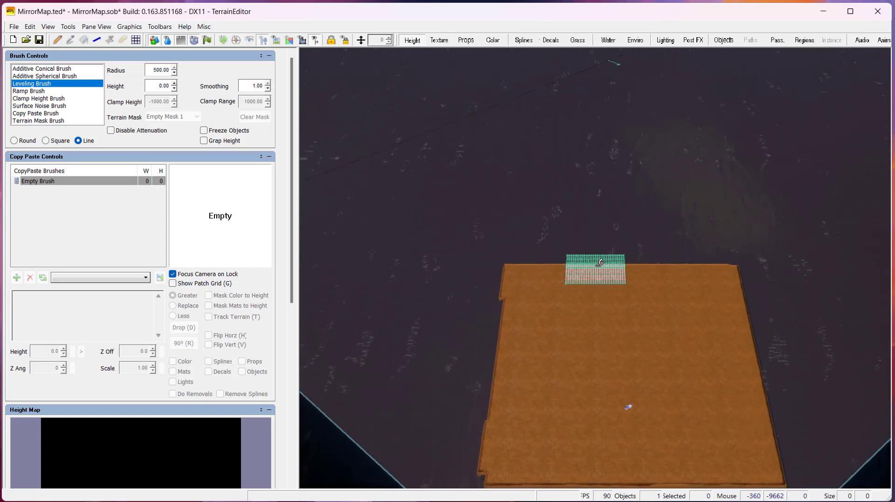
pyautogui.moveTo(599, 265); pyautogui.dragTo(589, 381, button='right')
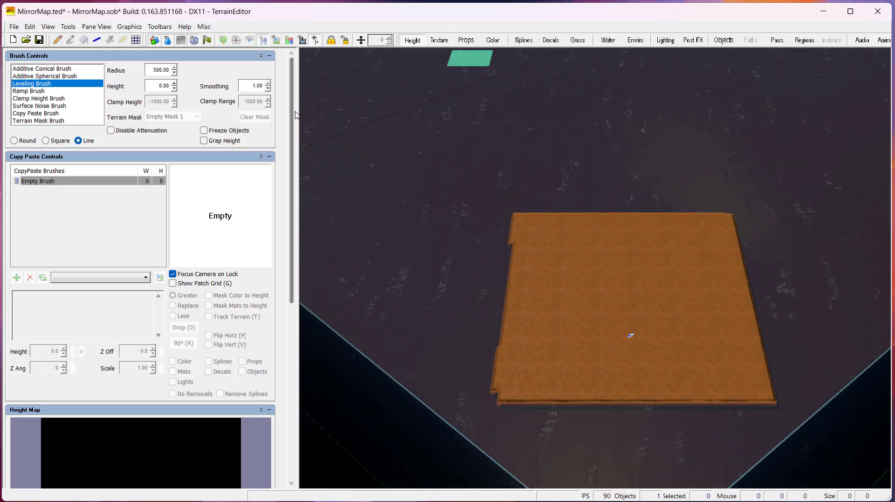
# - Bring the Symmetry Tool settings into view and examine the mirror axis and its direction arrow at the map centre relative to the platform
pyautogui.moveTo(294, 111); pyautogui.dragTo(298, 363)
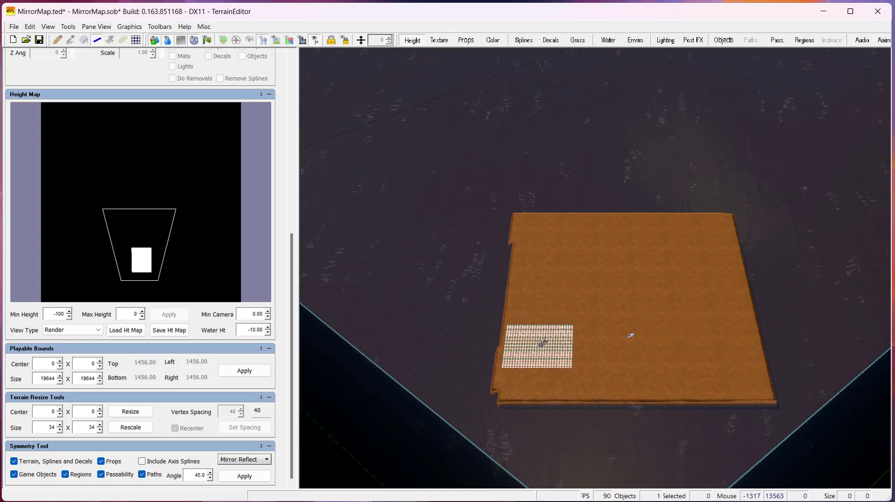
pyautogui.moveTo(541, 346); pyautogui.dragTo(562, 260, button='right')
pyautogui.moveTo(536, 302)
pyautogui.mouseDown(button='right')
pyautogui.moveTo(557, 312)
pyautogui.moveTo(585, 56)
pyautogui.moveTo(587, 100)
pyautogui.mouseUp(button='right')
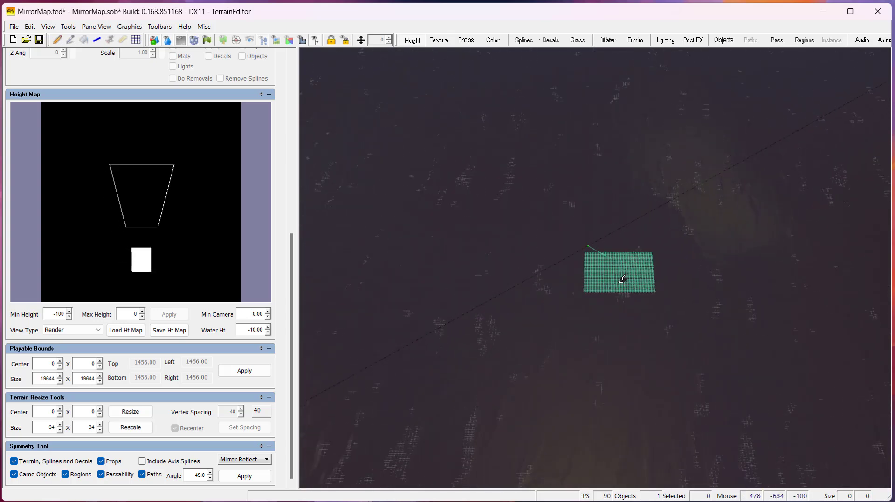
pyautogui.scroll(4, 623, 281)
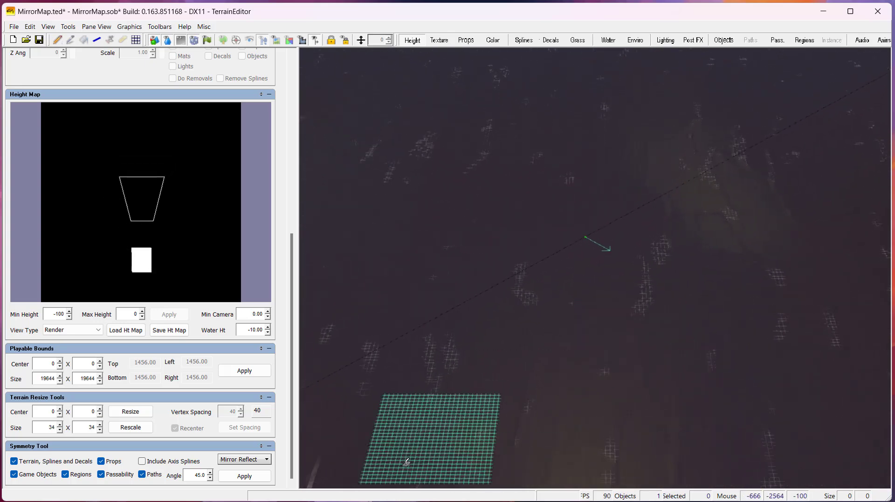
pyautogui.moveTo(591, 253); pyautogui.dragTo(593, 194, button='right')
pyautogui.scroll(2, 571, 261)
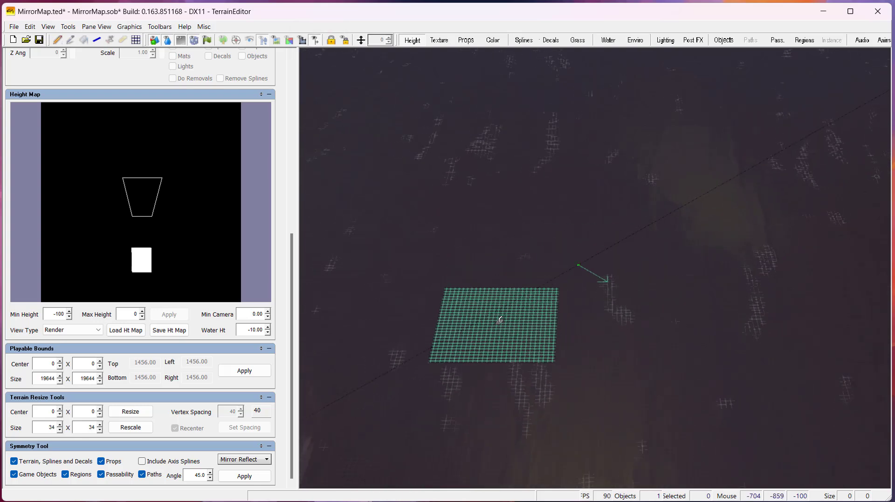
pyautogui.scroll(-2, 502, 336)
pyautogui.moveTo(483, 169); pyautogui.dragTo(489, 308, button='right')
pyautogui.scroll(-2, 523, 347)
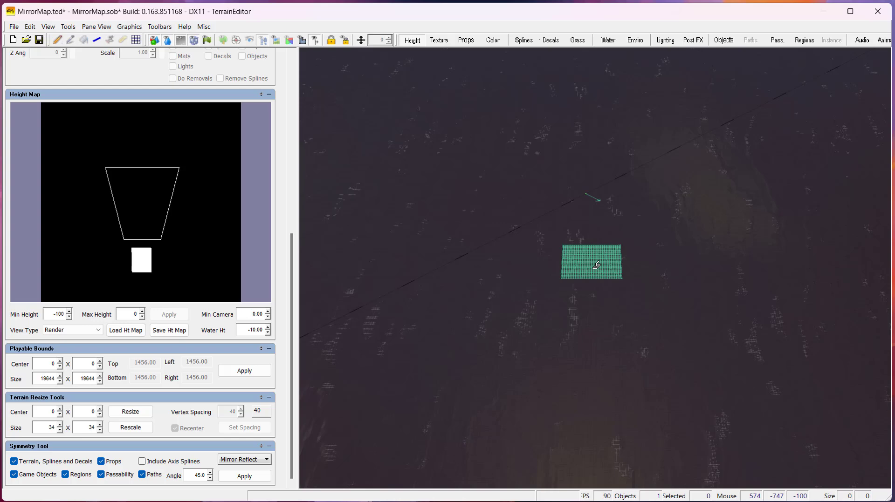
pyautogui.scroll(-3, 594, 269)
pyautogui.moveTo(472, 270); pyautogui.dragTo(508, 310, button='right')
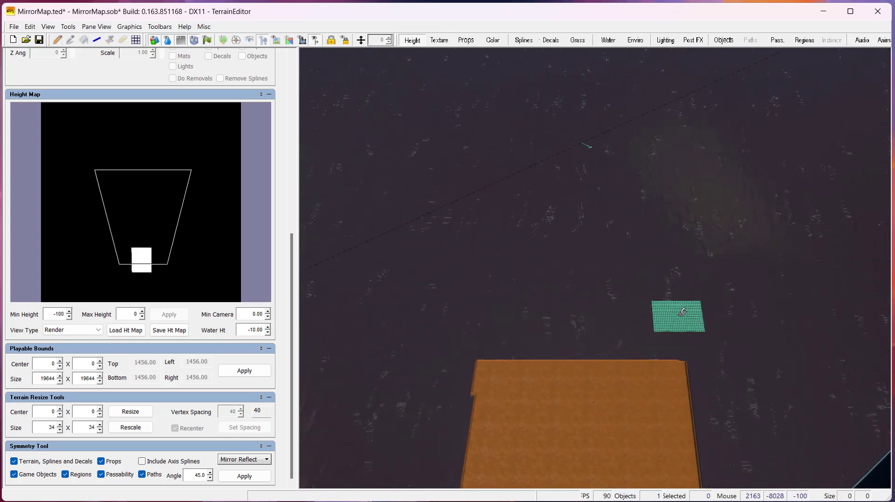
pyautogui.moveTo(681, 311); pyautogui.dragTo(647, 292, button='right')
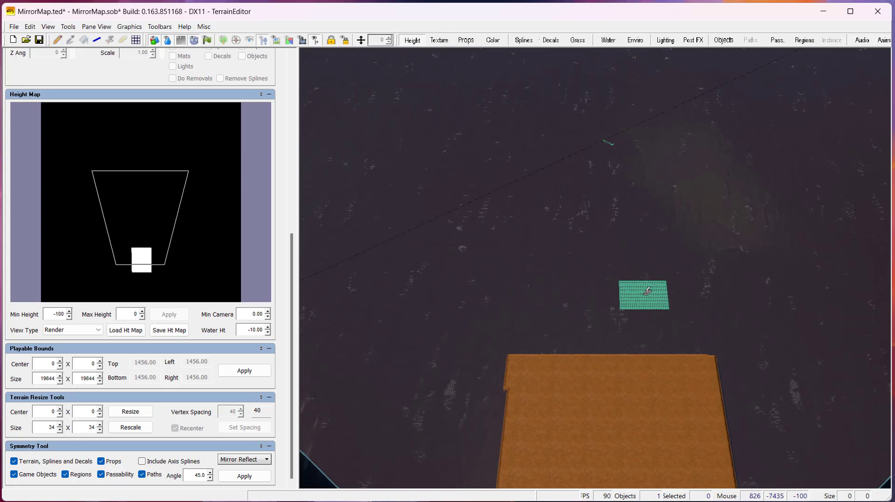
pyautogui.moveTo(415, 104)
pyautogui.mouseDown(button='right')
pyautogui.moveTo(543, 141)
pyautogui.moveTo(399, 185)
pyautogui.mouseUp(button='right')
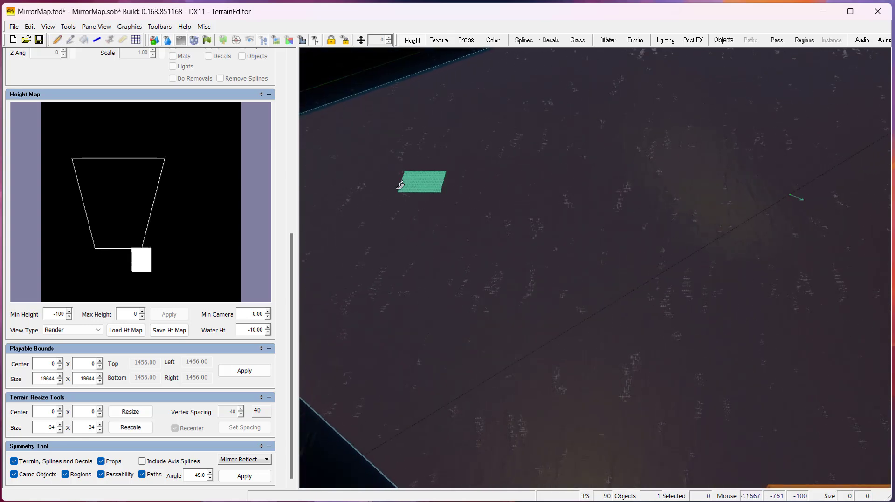
pyautogui.moveTo(811, 309); pyautogui.dragTo(734, 270, button='right')
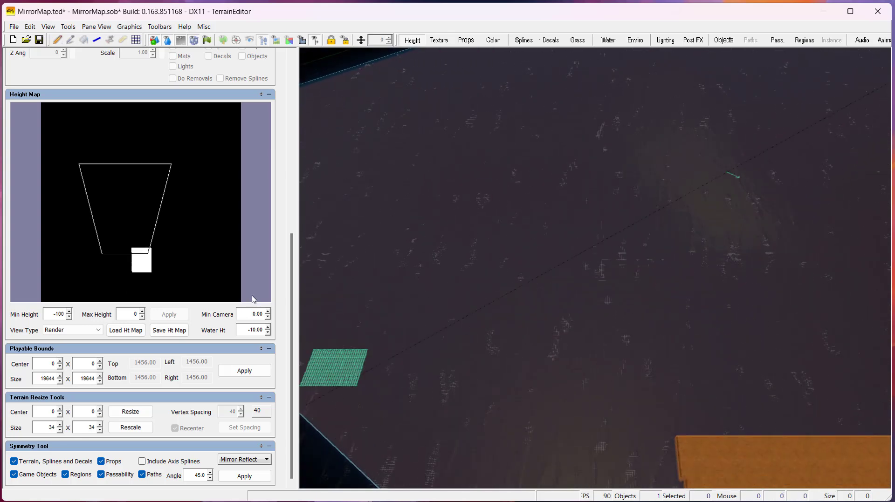
pyautogui.moveTo(727, 344); pyautogui.dragTo(635, 327, button='right')
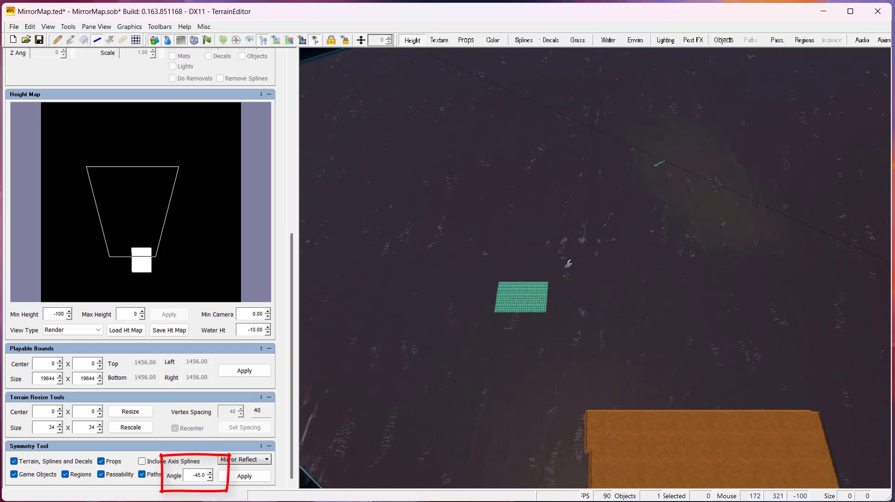
# - Set the symmetry angle to 135 and apply Mirror Reflect to copy the platform and start marker across the diagonal axis
pyautogui.doubleClick(197, 475)
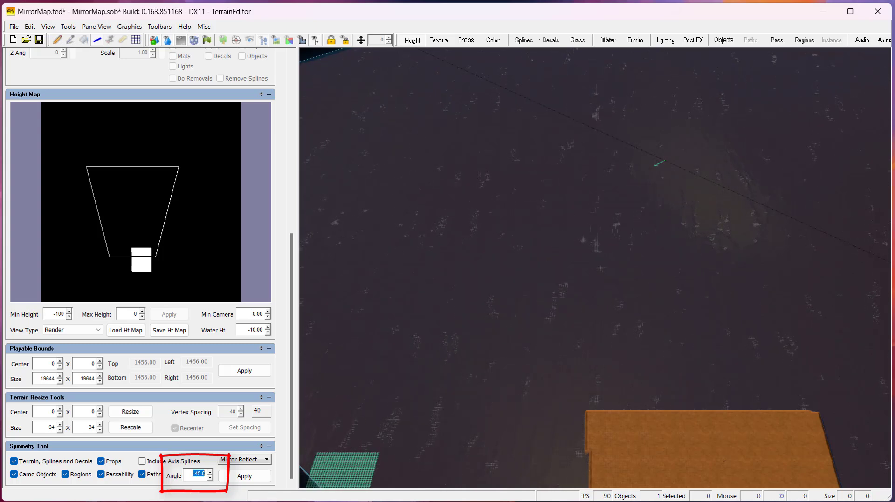
pyautogui.write('135')
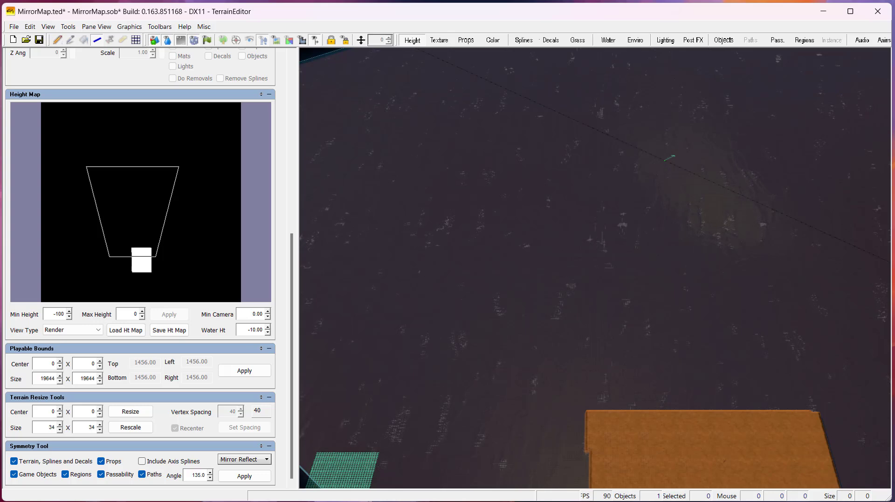
pyautogui.scroll(-3, 599, 265)
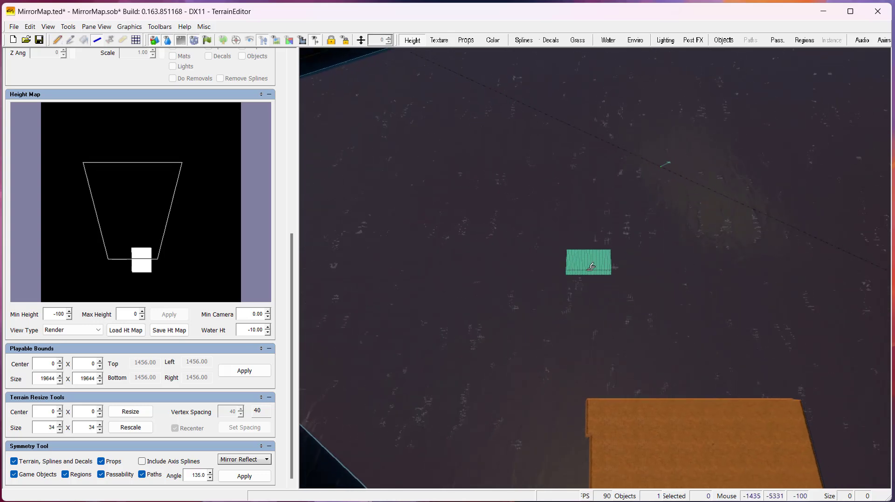
pyautogui.moveTo(454, 227); pyautogui.dragTo(761, 189, button='right')
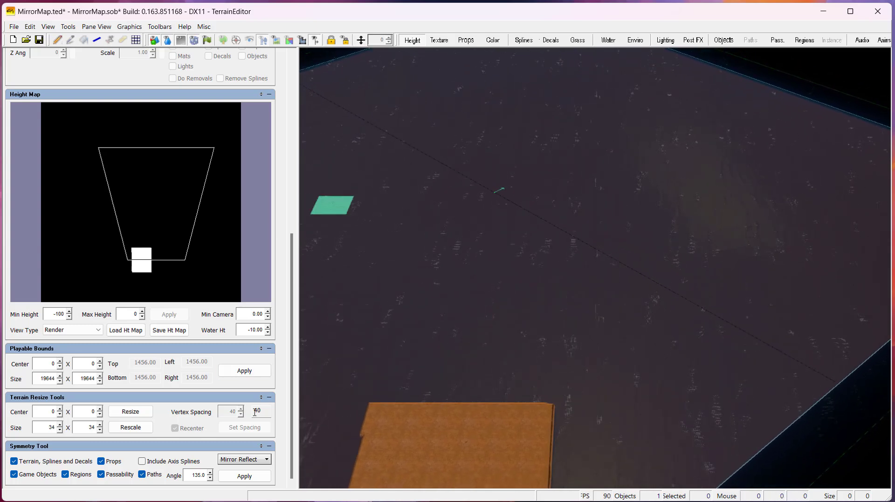
pyautogui.click(233, 480)
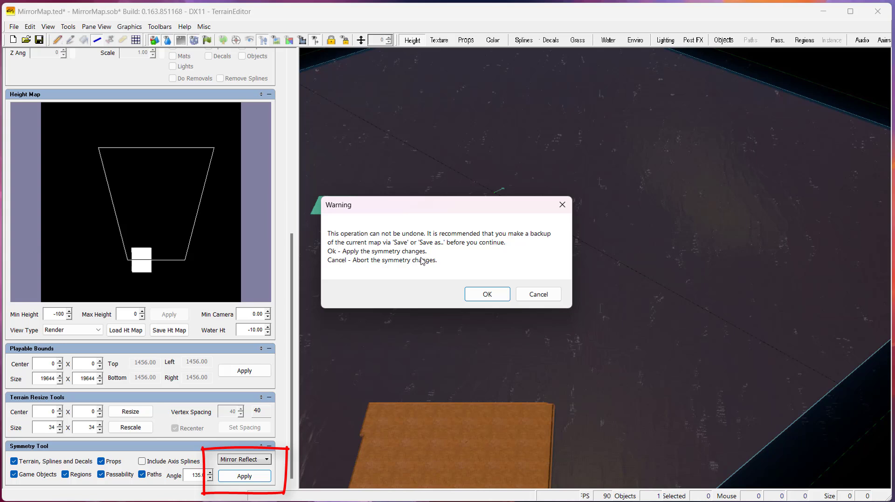
pyautogui.click(482, 298)
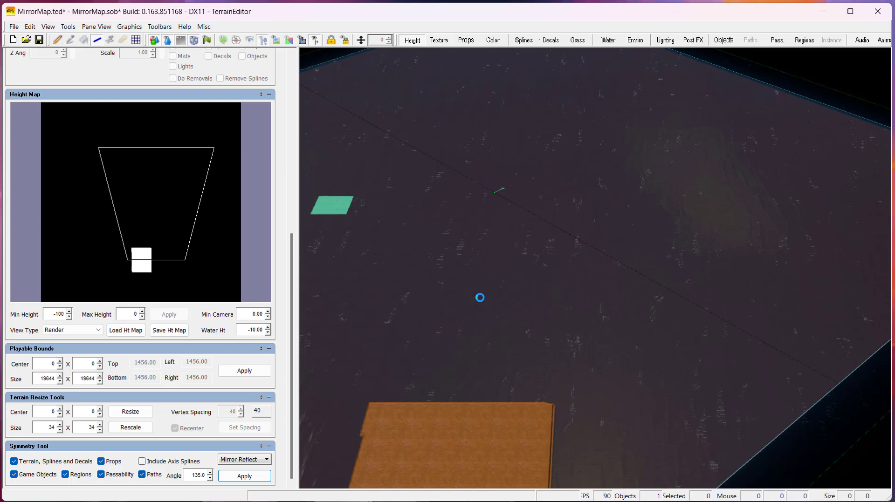
# - Check the mirrored platform, then apply Mirror Reflect at an angle of -135 to copy both platforms across the other diagonal
pyautogui.moveTo(503, 283); pyautogui.dragTo(862, 100, button='right')
pyautogui.scroll(6, 640, 224)
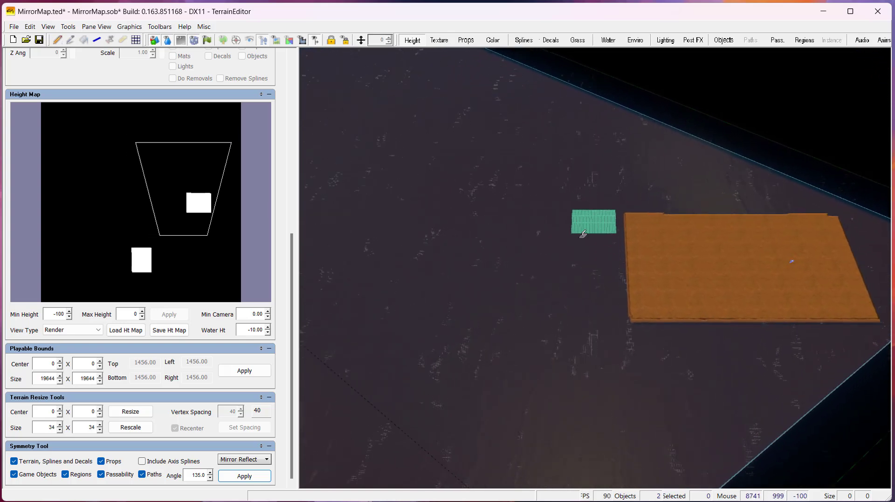
pyautogui.moveTo(520, 225); pyautogui.dragTo(838, 197, button='right')
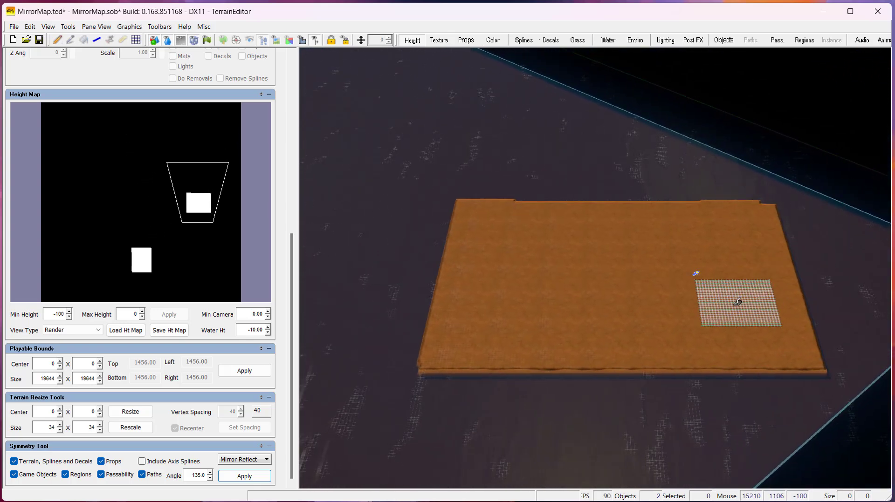
pyautogui.scroll(3, 735, 298)
pyautogui.scroll(-5, 693, 285)
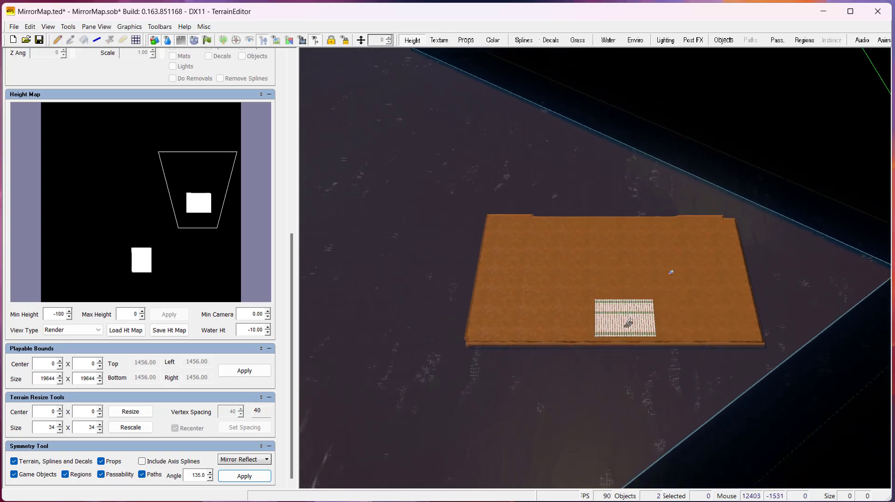
pyautogui.moveTo(326, 325); pyautogui.dragTo(511, 337, button='right')
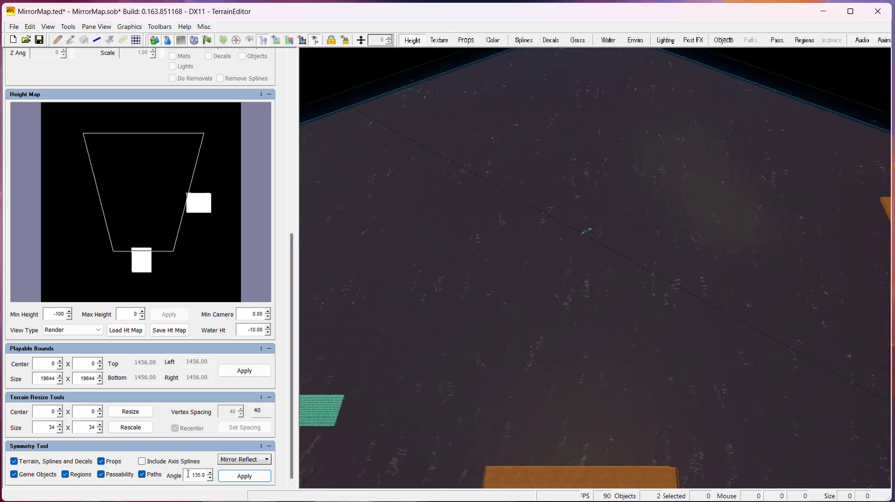
pyautogui.click(210, 478)
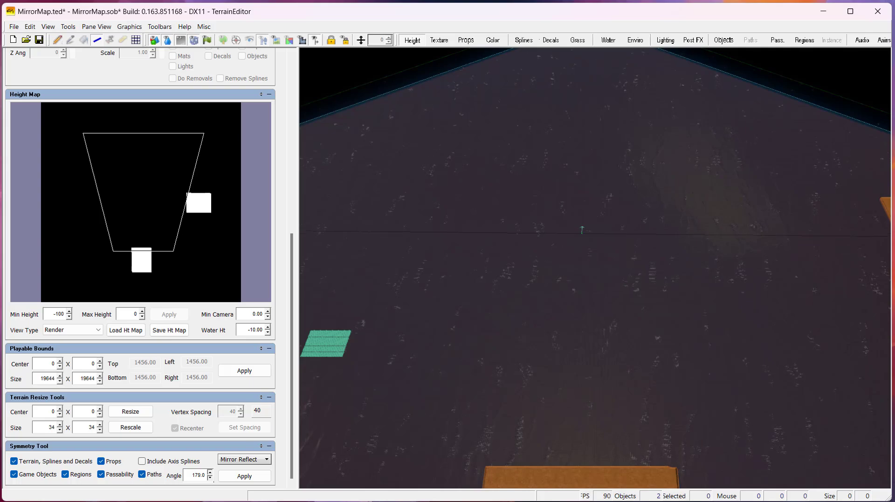
pyautogui.moveTo(211, 479); pyautogui.dragTo(211, 501)
pyautogui.moveTo(416, 444); pyautogui.dragTo(417, 443)
pyautogui.click(236, 478)
pyautogui.click(493, 294)
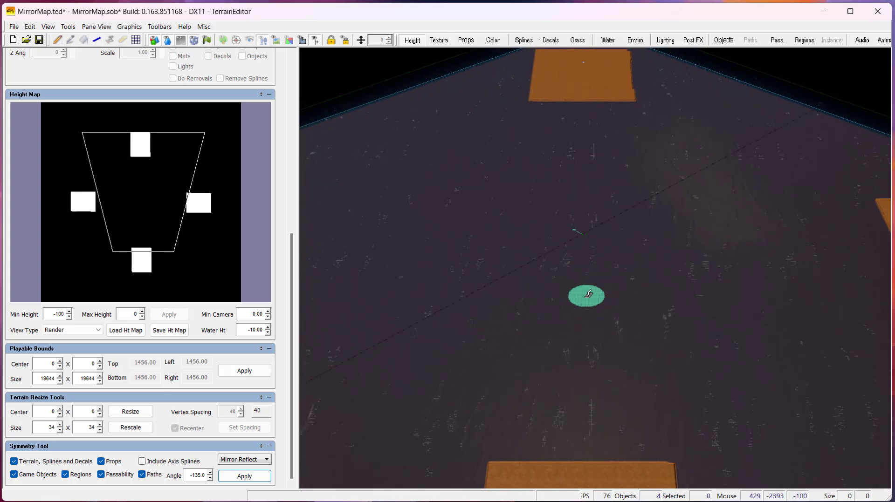
# - Examine the placement of the four mirrored platforms and their start markers around the map
pyautogui.scroll(-4, 581, 317)
pyautogui.moveTo(600, 275); pyautogui.dragTo(837, 200, button='right')
pyautogui.scroll(5, 633, 301)
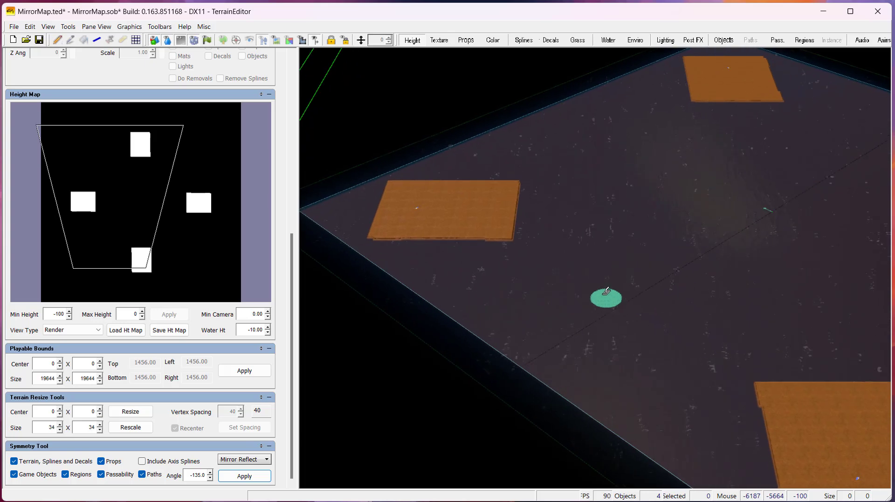
pyautogui.scroll(4, 584, 285)
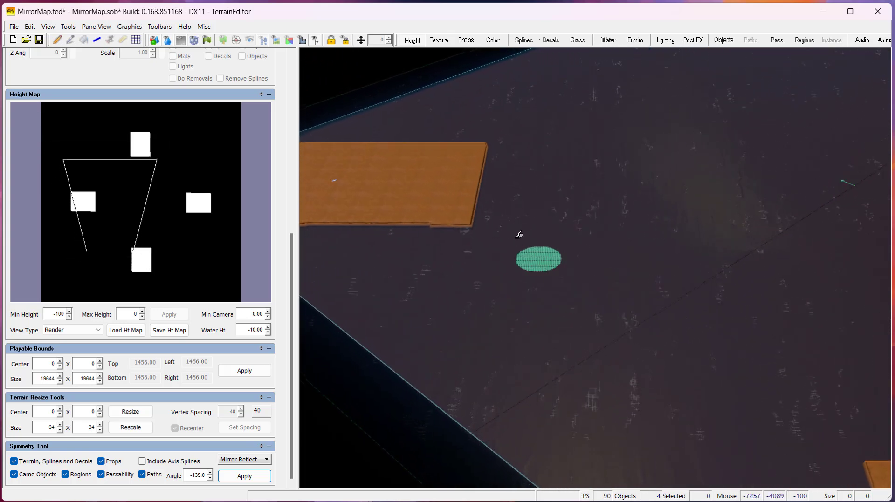
pyautogui.scroll(2, 827, 436)
pyautogui.moveTo(827, 435)
pyautogui.mouseDown(button='right')
pyautogui.moveTo(635, 129)
pyautogui.moveTo(644, 139)
pyautogui.moveTo(645, 128)
pyautogui.mouseUp(button='right')
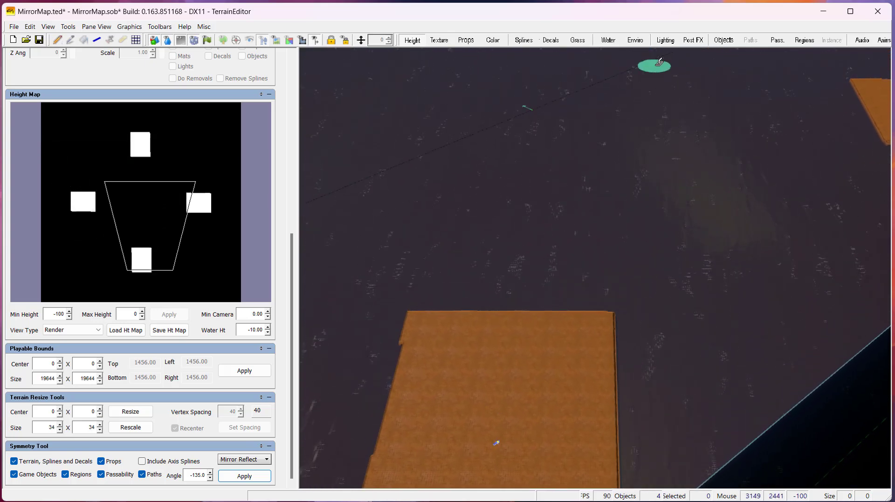
pyautogui.scroll(2, 511, 217)
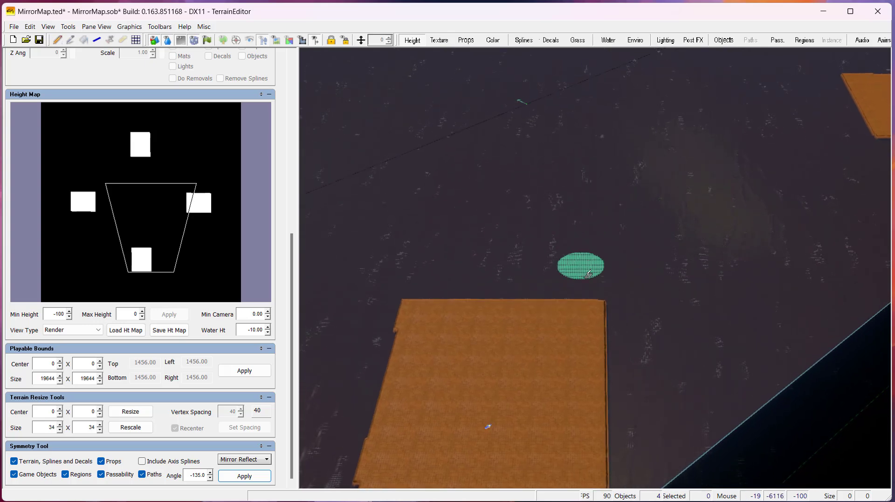
pyautogui.scroll(3, 565, 292)
# - Switch the Leveling Brush to Square and paint a small island at height 0 beside the original platform's right edge
pyautogui.scroll(10, 87, 103)
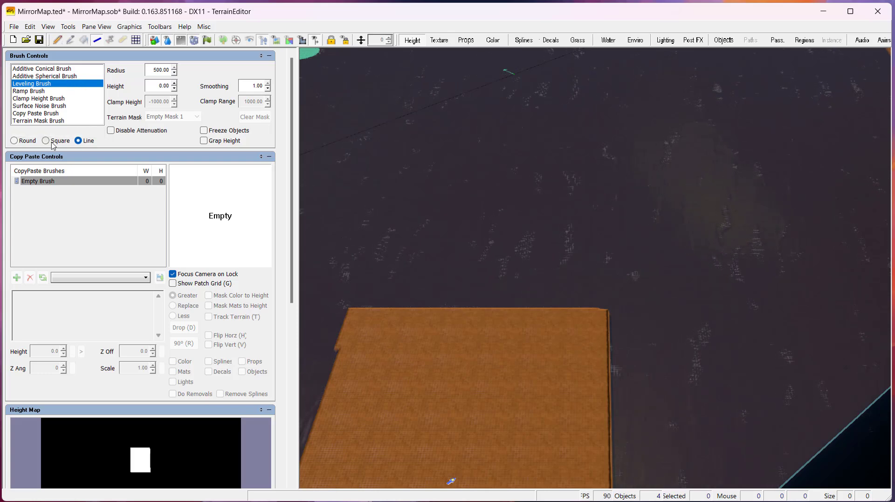
pyautogui.moveTo(682, 330); pyautogui.dragTo(586, 279, button='middle')
pyautogui.scroll(3, 599, 336)
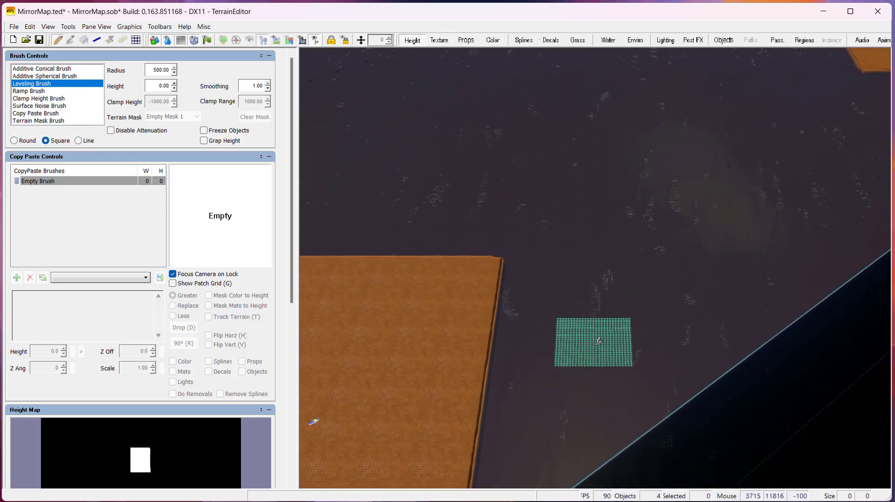
pyautogui.click(593, 336)
pyautogui.moveTo(593, 334); pyautogui.dragTo(590, 336)
pyautogui.moveTo(584, 260); pyautogui.dragTo(628, 201, button='middle')
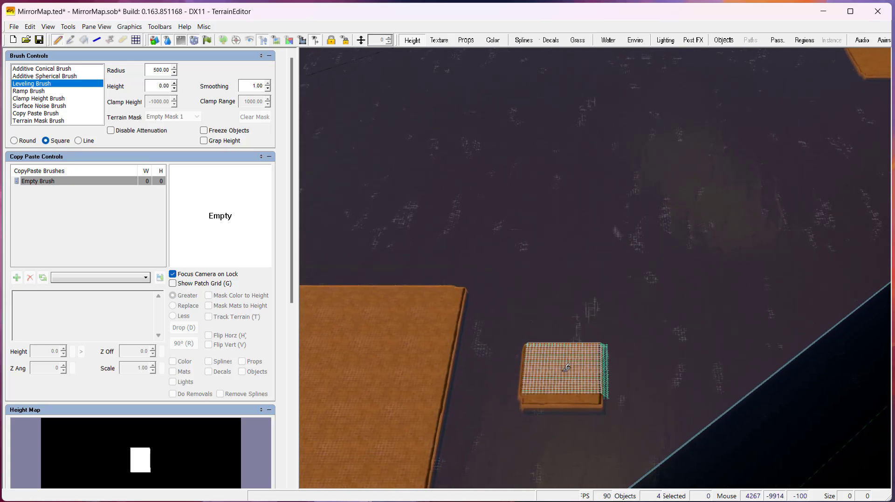
pyautogui.moveTo(563, 373)
pyautogui.mouseDown()
pyautogui.moveTo(555, 367)
pyautogui.moveTo(555, 391)
pyautogui.mouseUp()
# - Paint a second small island beyond the first and a larger, elongated one beyond the original platform's far edge at height 0
pyautogui.moveTo(587, 208)
pyautogui.mouseDown(button='middle')
pyautogui.moveTo(617, 254)
pyautogui.moveTo(601, 229)
pyautogui.mouseUp(button='middle')
pyautogui.click(577, 239)
pyautogui.moveTo(578, 239); pyautogui.dragTo(575, 260)
pyautogui.moveTo(575, 260)
pyautogui.mouseDown(button='middle')
pyautogui.moveTo(561, 141)
pyautogui.moveTo(352, 301)
pyautogui.mouseUp(button='middle')
pyautogui.moveTo(523, 245)
pyautogui.mouseDown()
pyautogui.moveTo(517, 272)
pyautogui.moveTo(520, 212)
pyautogui.moveTo(525, 278)
pyautogui.moveTo(519, 235)
pyautogui.moveTo(542, 272)
pyautogui.moveTo(524, 260)
pyautogui.moveTo(521, 281)
pyautogui.moveTo(513, 276)
pyautogui.moveTo(541, 277)
pyautogui.moveTo(551, 217)
pyautogui.moveTo(552, 289)
pyautogui.moveTo(517, 288)
pyautogui.moveTo(520, 209)
pyautogui.mouseUp()
# - Set the symmetry angle to -90 and apply Mirror Reflect to copy the three islands to the other side of the platform
pyautogui.moveTo(523, 217)
pyautogui.mouseDown(button='right')
pyautogui.moveTo(546, 466)
pyautogui.moveTo(522, 305)
pyautogui.mouseUp(button='right')
pyautogui.scroll(-6, 508, 338)
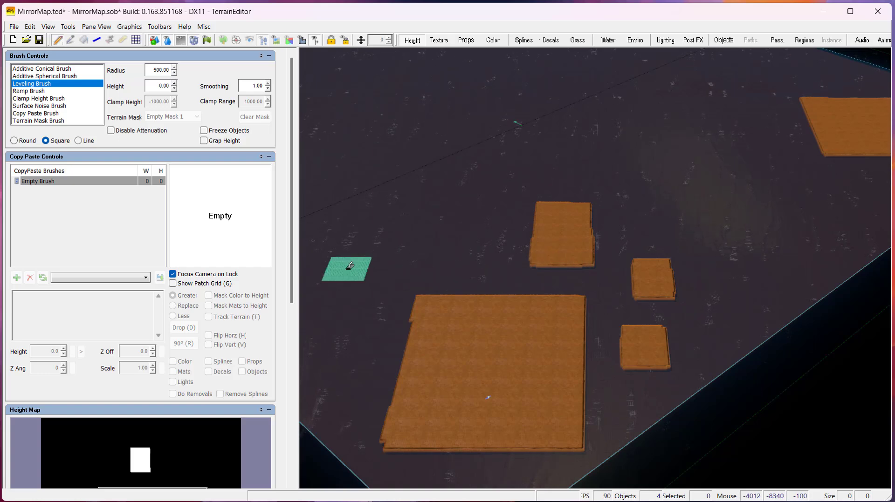
pyautogui.moveTo(476, 239)
pyautogui.mouseDown(button='right')
pyautogui.moveTo(445, 182)
pyautogui.moveTo(432, 182)
pyautogui.moveTo(426, 213)
pyautogui.mouseUp(button='right')
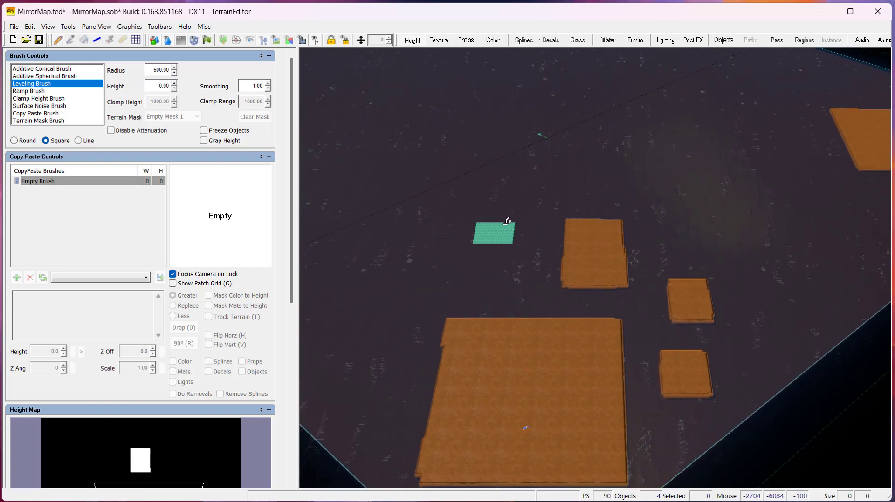
pyautogui.moveTo(506, 222); pyautogui.dragTo(478, 243, button='right')
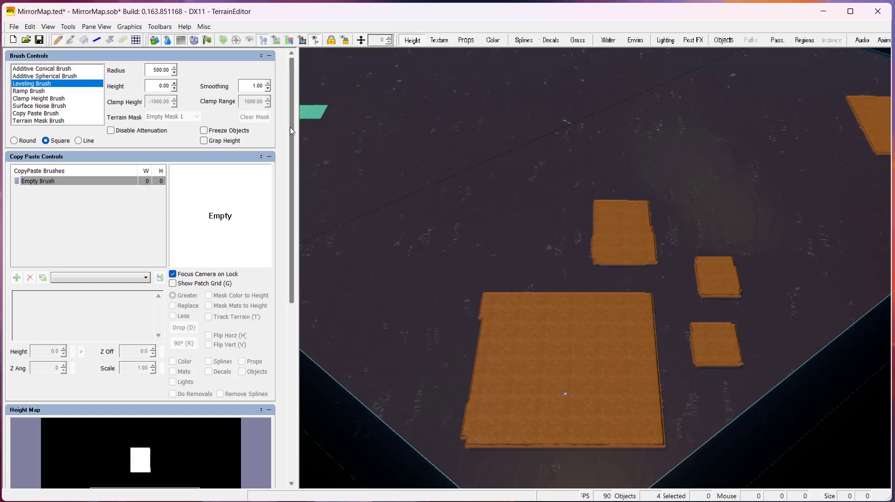
pyautogui.scroll(-3, 292, 353)
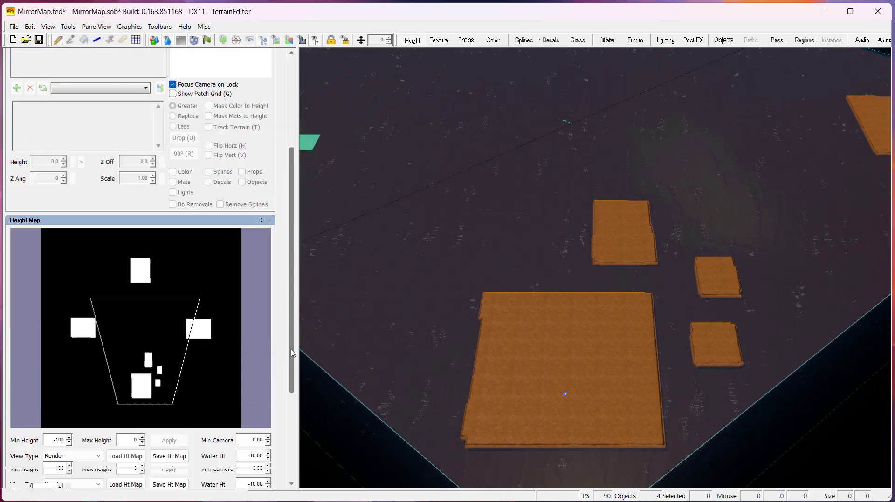
pyautogui.scroll(-3, 292, 353)
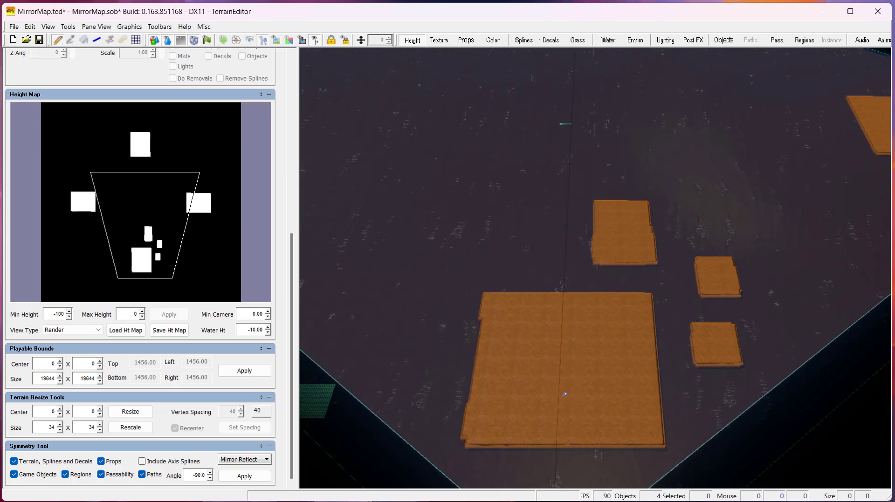
pyautogui.click(226, 476)
pyautogui.click(492, 291)
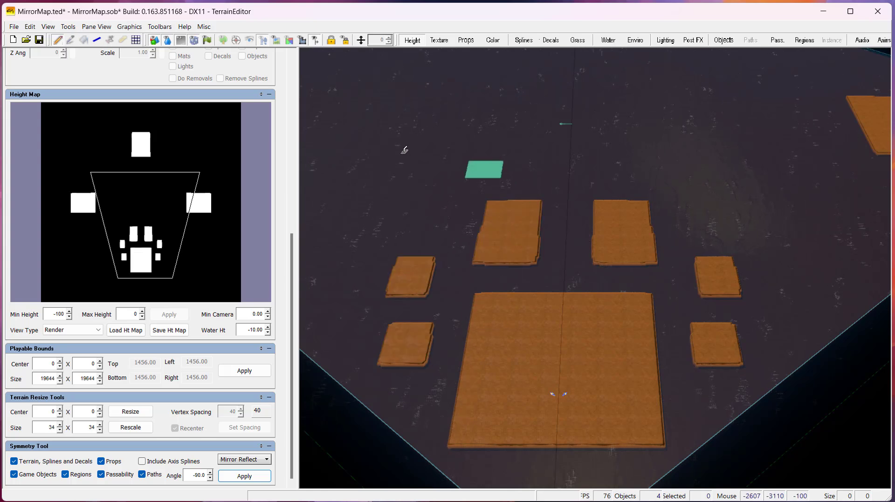
# - Copy the island group to the other three platforms with Mirror Reflect at symmetry angles 135 and -135
pyautogui.moveTo(483, 140)
pyautogui.mouseDown(button='right')
pyautogui.moveTo(495, 122)
pyautogui.moveTo(492, 128)
pyautogui.mouseUp(button='right')
pyautogui.scroll(-8, 495, 185)
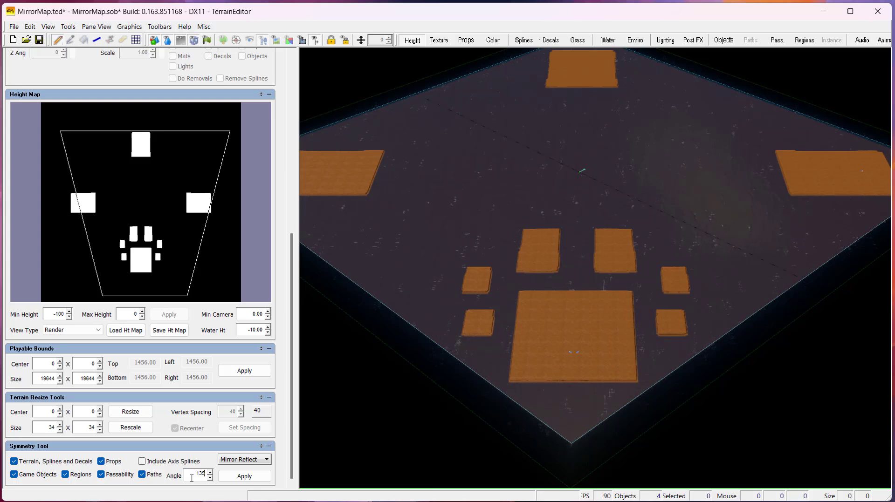
pyautogui.click(233, 477)
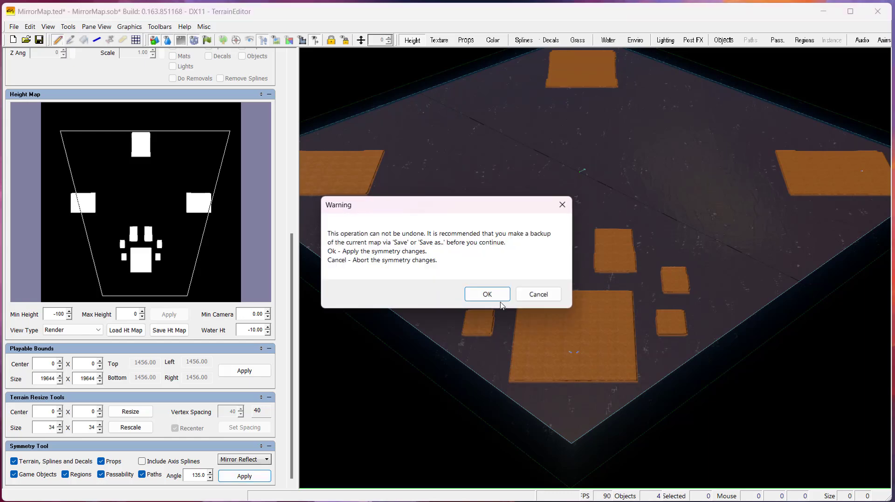
pyautogui.click(487, 296)
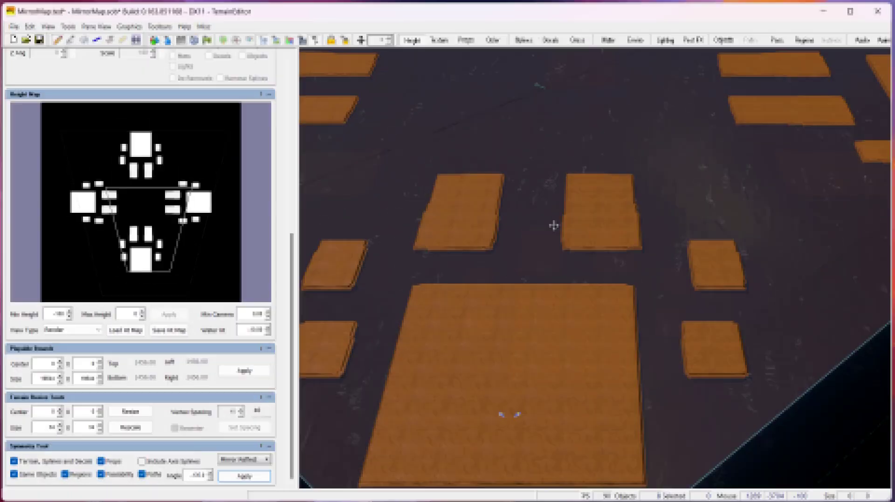
# - Examine the mirrored island groups around the original platform and across the map
pyautogui.moveTo(555, 226); pyautogui.dragTo(534, 214, button='right')
pyautogui.scroll(-2, 535, 213)
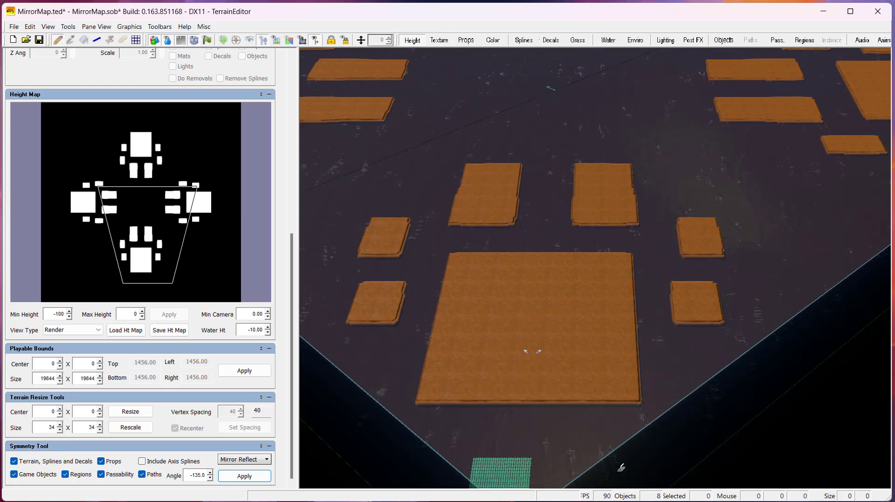
pyautogui.scroll(2, 530, 404)
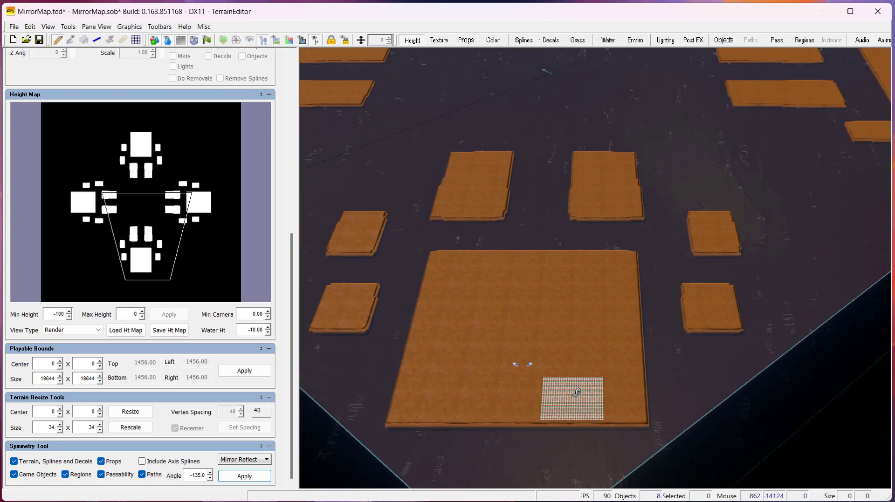
pyautogui.moveTo(581, 262); pyautogui.dragTo(562, 226, button='right')
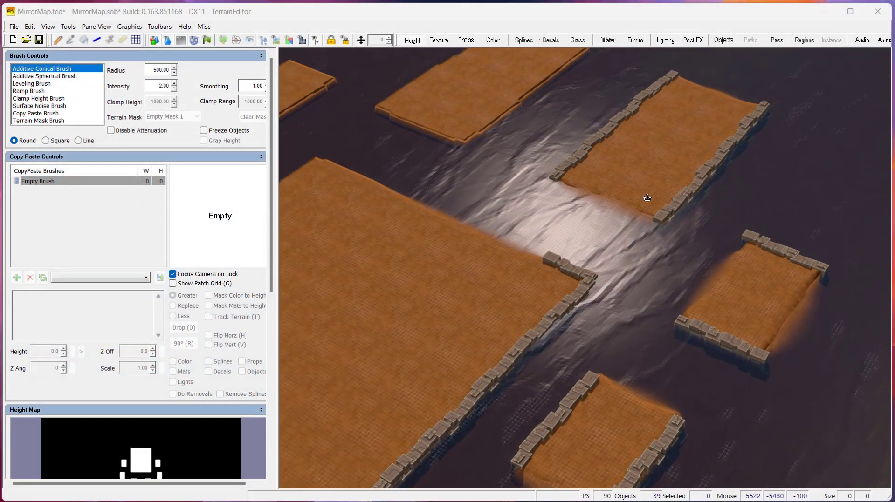
# - Inspect the stone walls and sloped shorelines on the original platform and its neighbouring islands
pyautogui.moveTo(619, 274)
pyautogui.mouseDown(button='right')
pyautogui.moveTo(427, 484)
pyautogui.moveTo(580, 331)
pyautogui.moveTo(672, 112)
pyautogui.moveTo(566, 261)
pyautogui.moveTo(601, 164)
pyautogui.mouseUp(button='right')
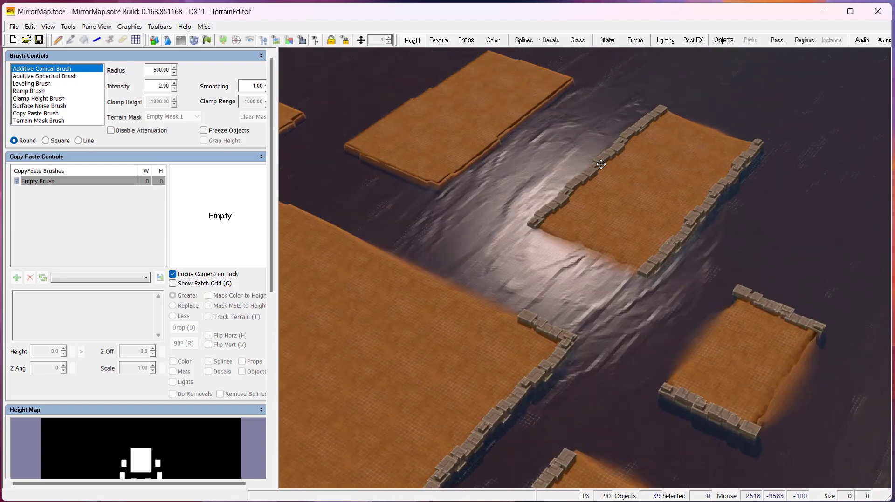
pyautogui.scroll(4, 623, 275)
pyautogui.scroll(3, 648, 278)
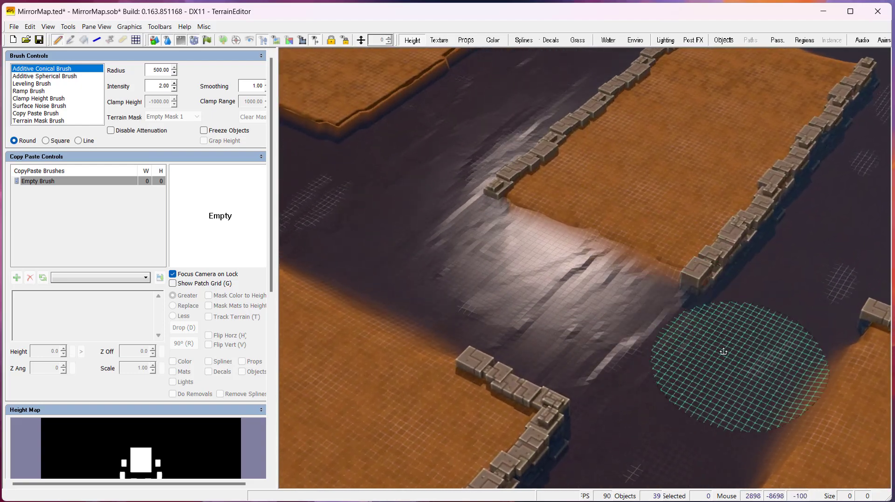
pyautogui.moveTo(727, 274)
pyautogui.mouseDown(button='right')
pyautogui.moveTo(721, 264)
pyautogui.moveTo(730, 272)
pyautogui.mouseUp(button='right')
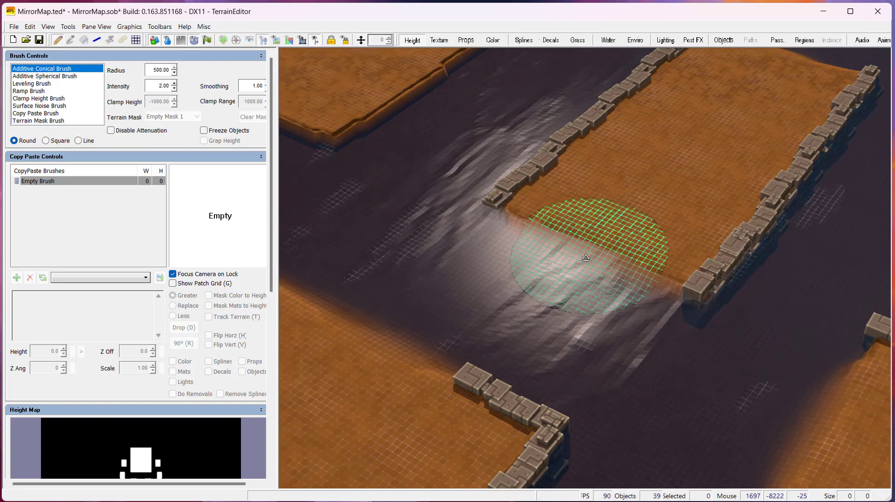
pyautogui.moveTo(585, 258)
pyautogui.mouseDown(button='right')
pyautogui.moveTo(513, 186)
pyautogui.moveTo(481, 133)
pyautogui.mouseUp(button='right')
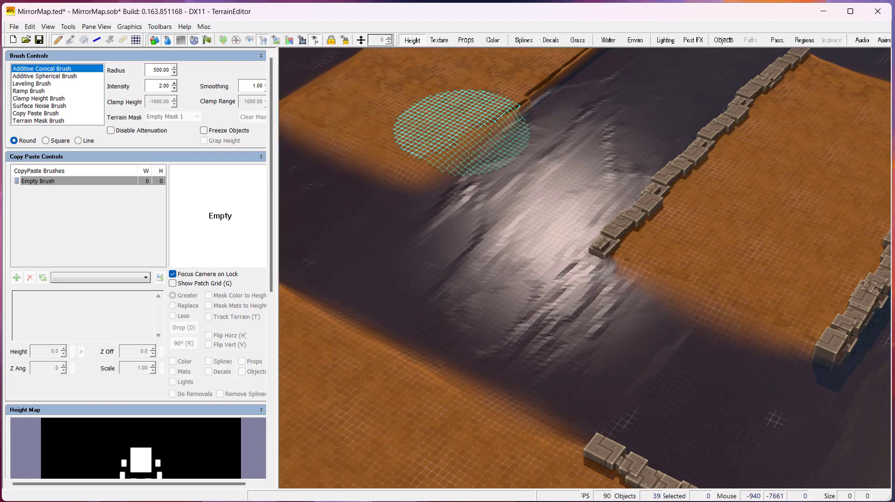
pyautogui.moveTo(466, 233)
pyautogui.mouseDown(button='right')
pyautogui.moveTo(498, 277)
pyautogui.moveTo(535, 302)
pyautogui.mouseUp(button='right')
pyautogui.scroll(-3, 545, 315)
pyautogui.moveTo(435, 250)
pyautogui.mouseDown(button='right')
pyautogui.moveTo(584, 244)
pyautogui.moveTo(463, 161)
pyautogui.mouseUp(button='right')
pyautogui.moveTo(462, 223); pyautogui.dragTo(475, 227, button='right')
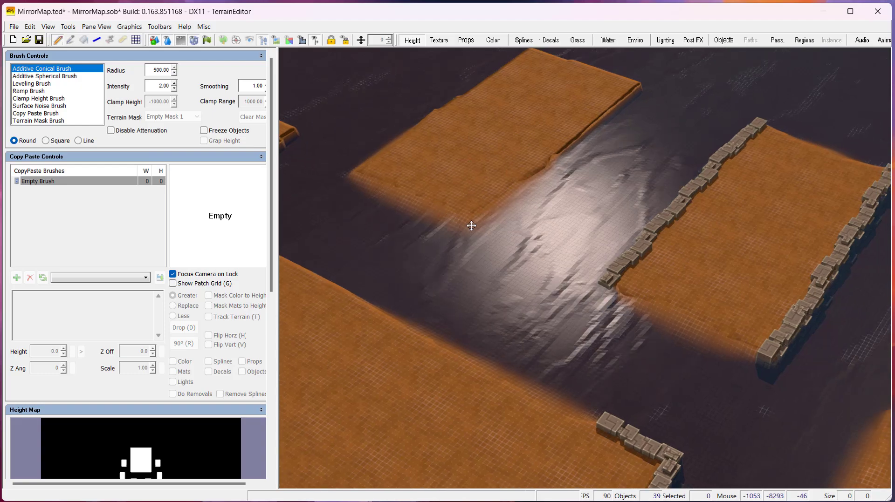
pyautogui.moveTo(471, 261)
pyautogui.mouseDown(button='right')
pyautogui.moveTo(691, 355)
pyautogui.moveTo(689, 315)
pyautogui.mouseUp(button='right')
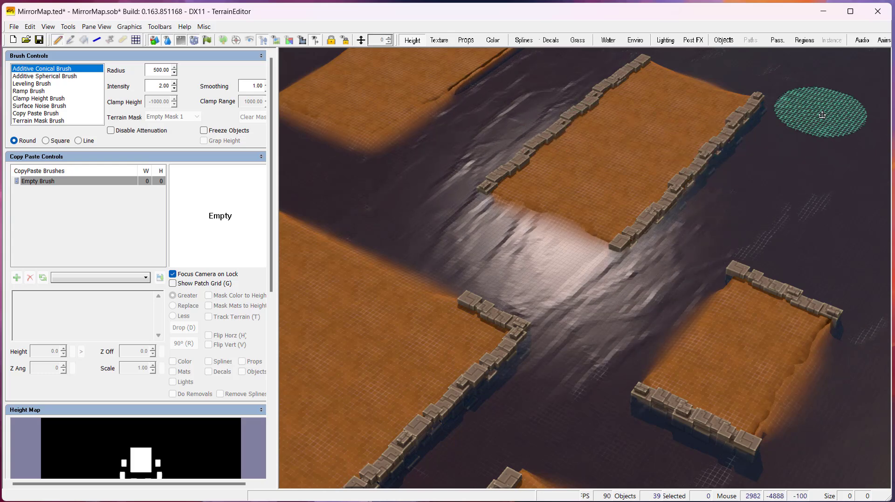
# - Generate passability for the terrain in the Movement category
pyautogui.click(777, 41)
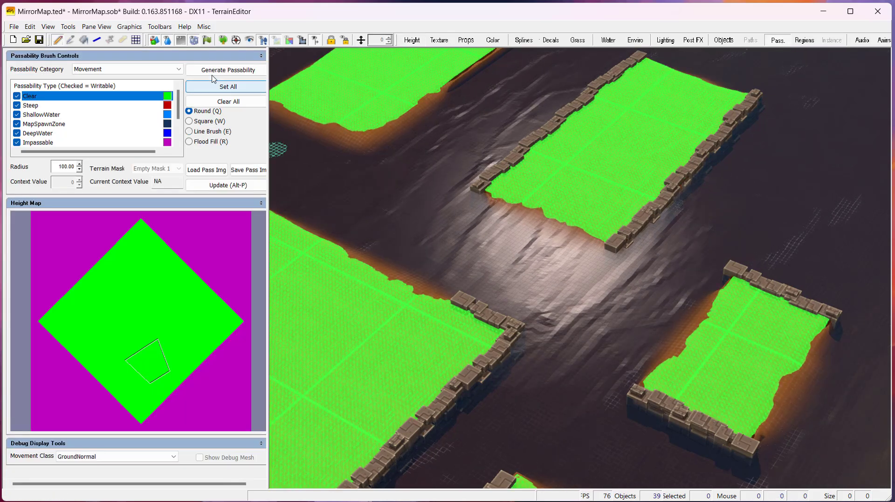
pyautogui.click(228, 70)
pyautogui.click(555, 437)
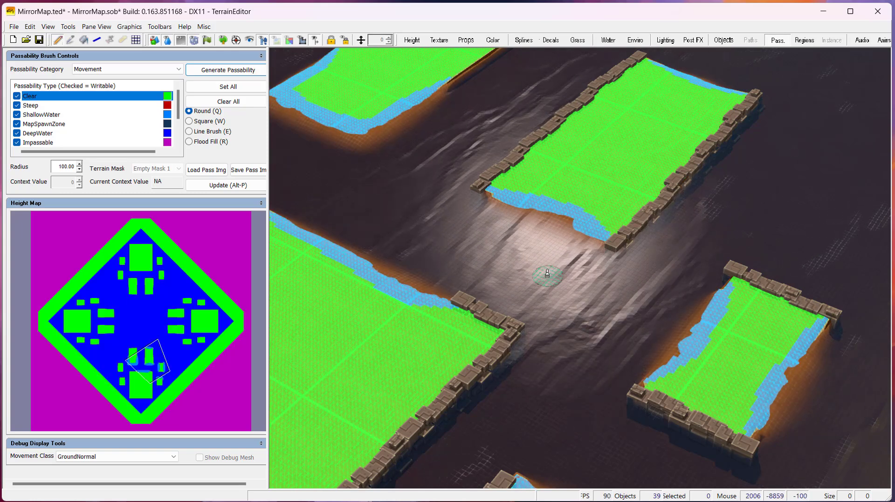
pyautogui.moveTo(572, 349); pyautogui.dragTo(589, 454, button='right')
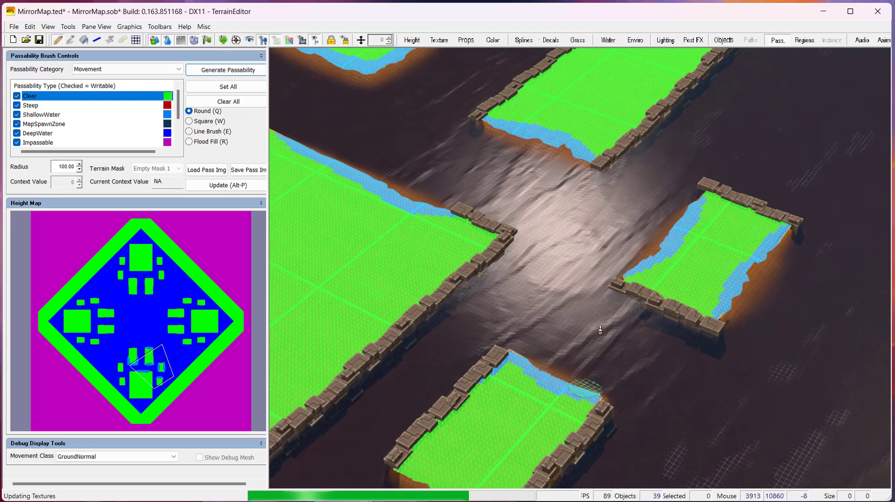
# - Inspect the grass, palm trees, structures and shipwreck decorating the original player's half of the islands
pyautogui.moveTo(578, 262); pyautogui.dragTo(622, 207, button='right')
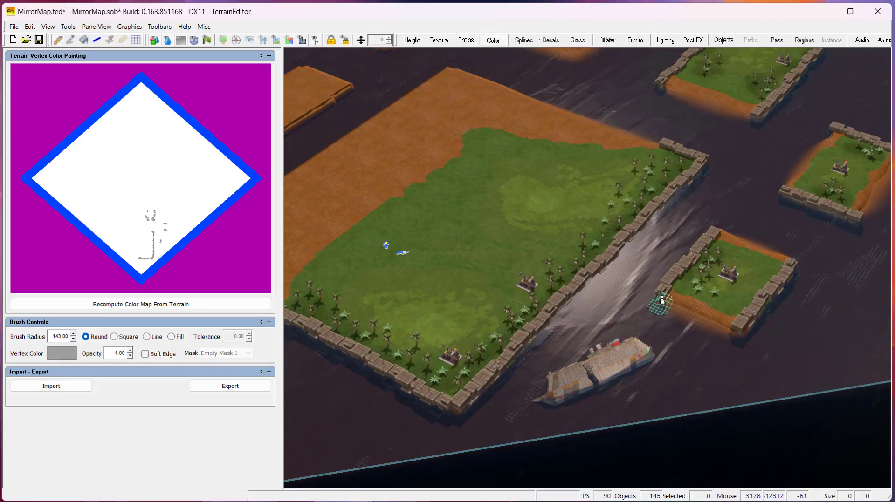
pyautogui.scroll(5, 661, 301)
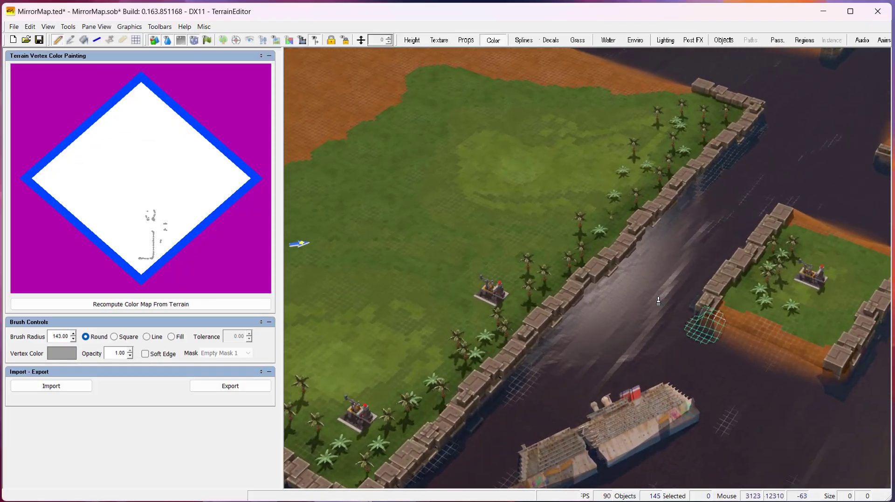
pyautogui.moveTo(605, 183)
pyautogui.mouseDown(button='right')
pyautogui.moveTo(382, 349)
pyautogui.moveTo(395, 329)
pyautogui.moveTo(289, 271)
pyautogui.moveTo(355, 162)
pyautogui.moveTo(591, 470)
pyautogui.moveTo(781, 98)
pyautogui.moveTo(739, 81)
pyautogui.mouseUp(button='right')
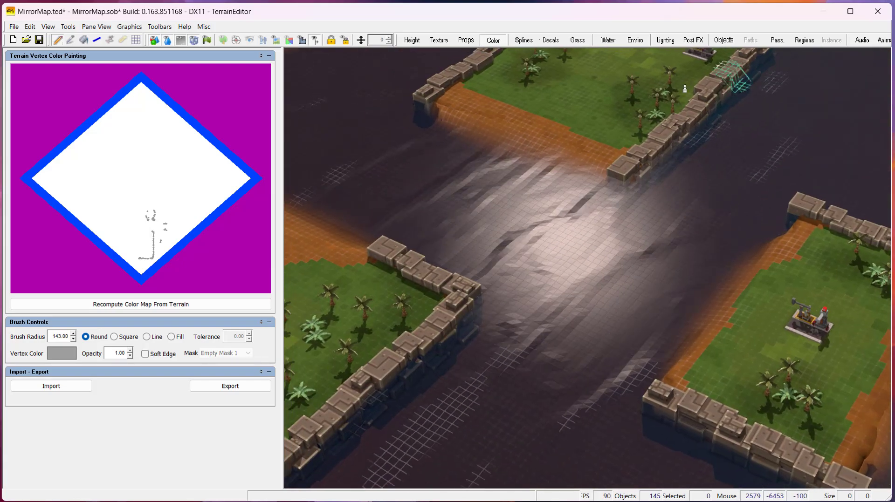
pyautogui.scroll(-5, 607, 356)
pyautogui.scroll(-4, 589, 289)
pyautogui.moveTo(637, 158)
pyautogui.mouseDown(button='right')
pyautogui.moveTo(330, 303)
pyautogui.moveTo(491, 282)
pyautogui.moveTo(577, 116)
pyautogui.mouseUp(button='right')
pyautogui.scroll(-5, 570, 177)
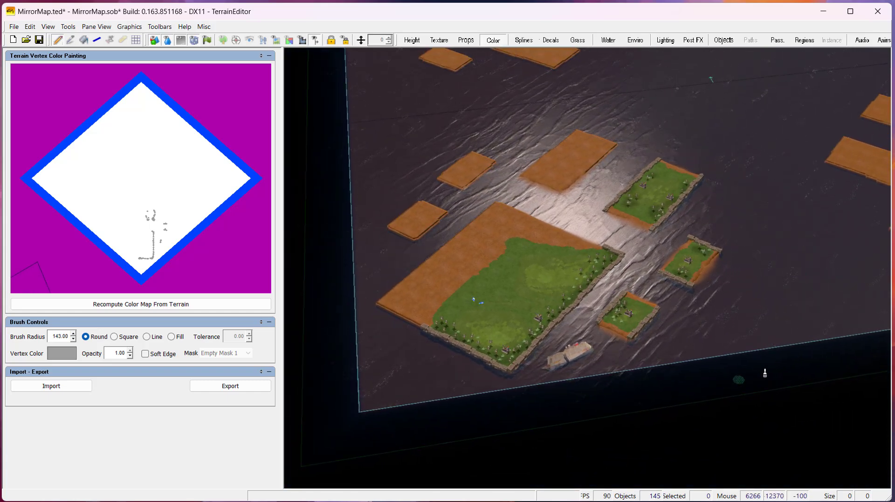
# - Hide the water in the passability view and paint Impassable beneath and around the shipwreck with a round brush of radius 100
pyautogui.scroll(6, 601, 298)
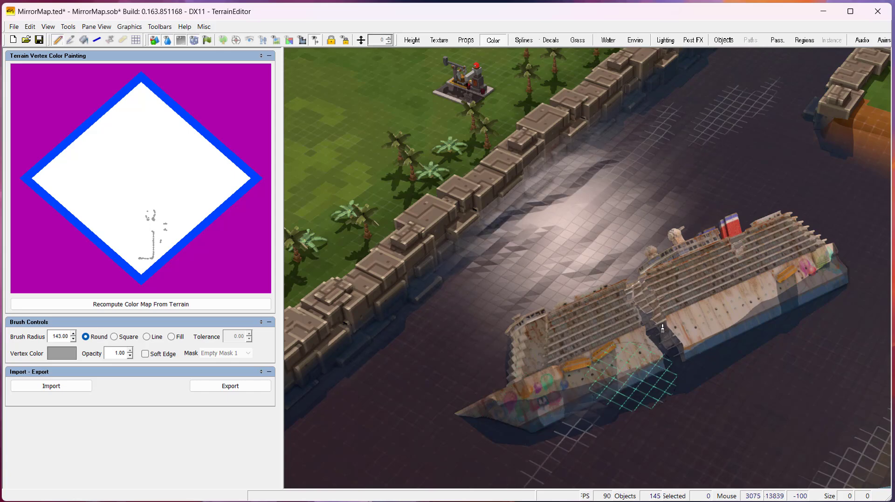
pyautogui.click(777, 43)
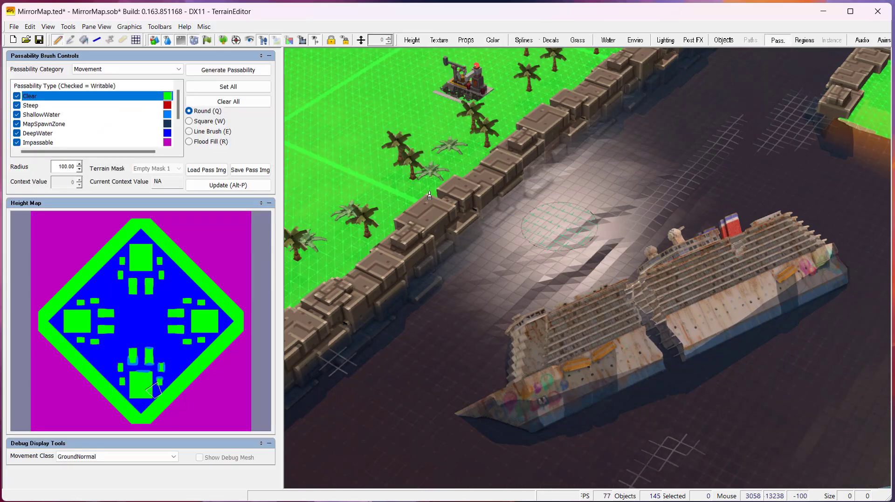
pyautogui.click(167, 42)
pyautogui.moveTo(600, 163); pyautogui.dragTo(674, 244, button='right')
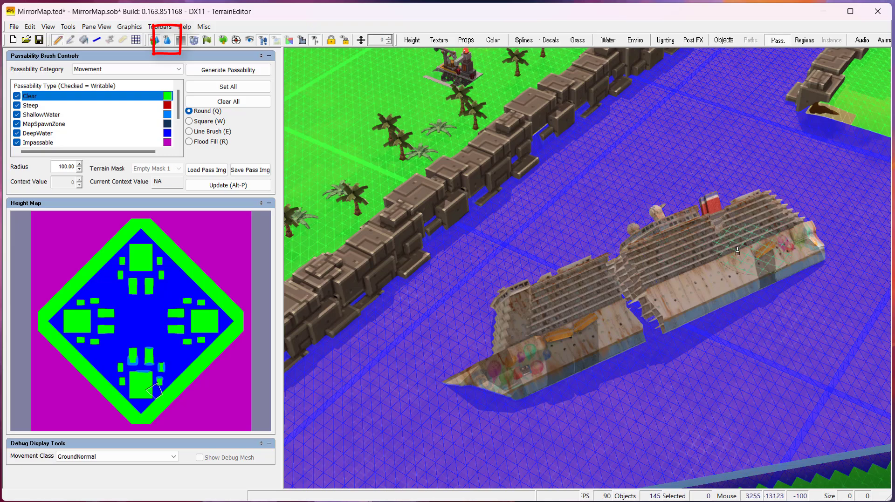
pyautogui.moveTo(727, 251); pyautogui.dragTo(677, 244, button='right')
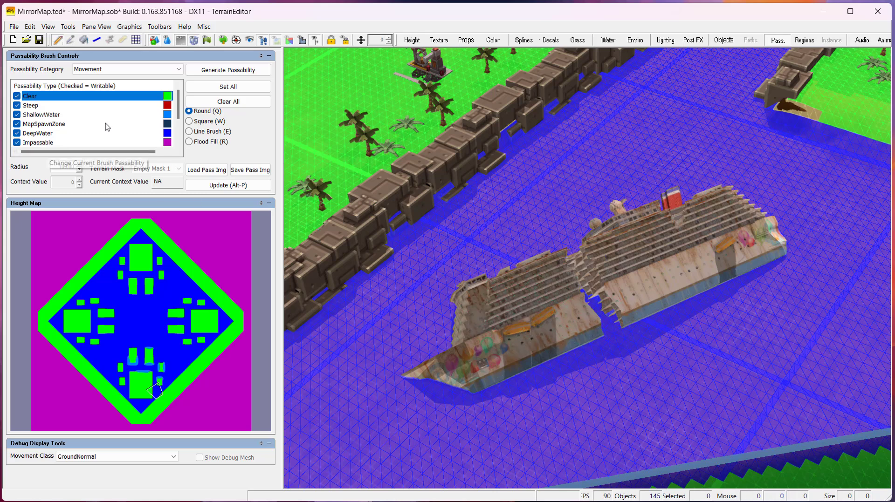
pyautogui.scroll(-1, 107, 127)
pyautogui.scroll(1, 132, 100)
pyautogui.click(140, 134)
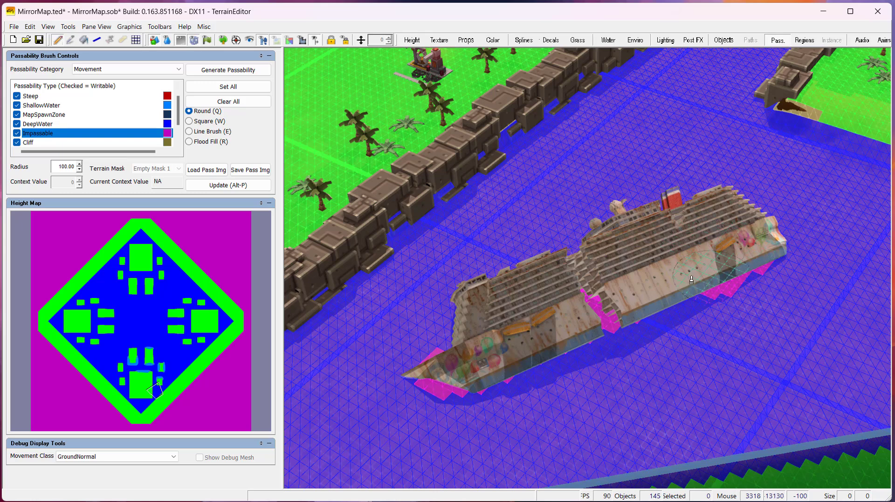
pyautogui.moveTo(691, 280); pyautogui.dragTo(552, 334)
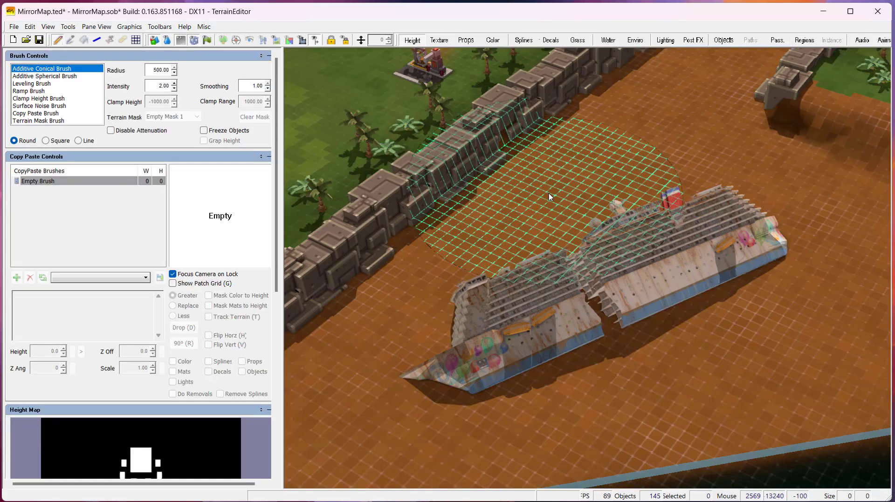
# - Examine the mirrored terrain, walls, props and shipwrecks around the player platforms and the paired start markers
pyautogui.scroll(-5, 536, 219)
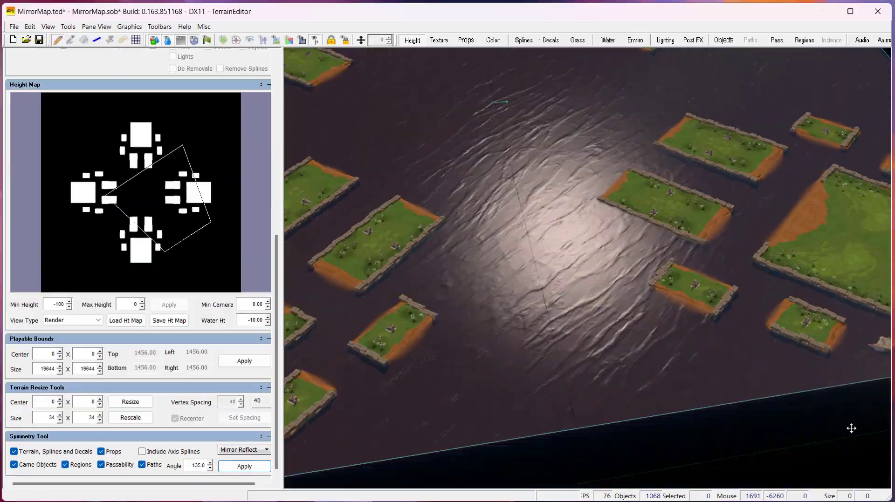
pyautogui.scroll(3, 465, 373)
pyautogui.scroll(2, 548, 408)
pyautogui.scroll(5, 548, 408)
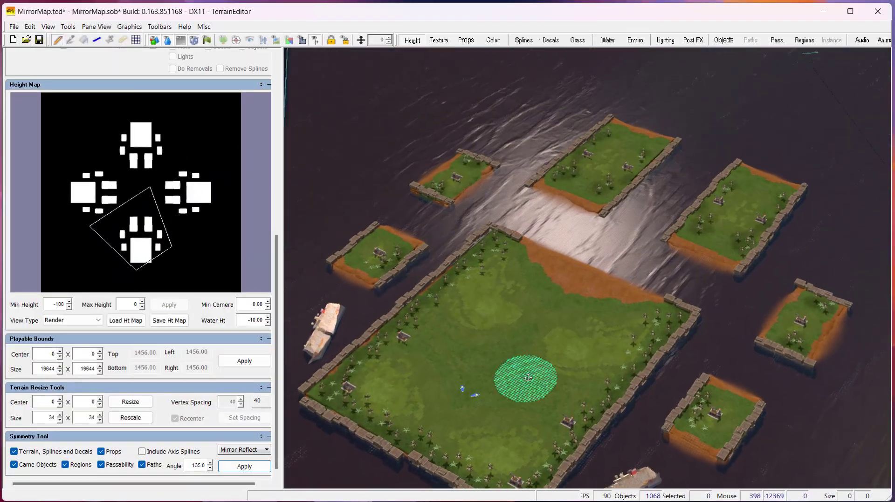
pyautogui.scroll(-5, 441, 471)
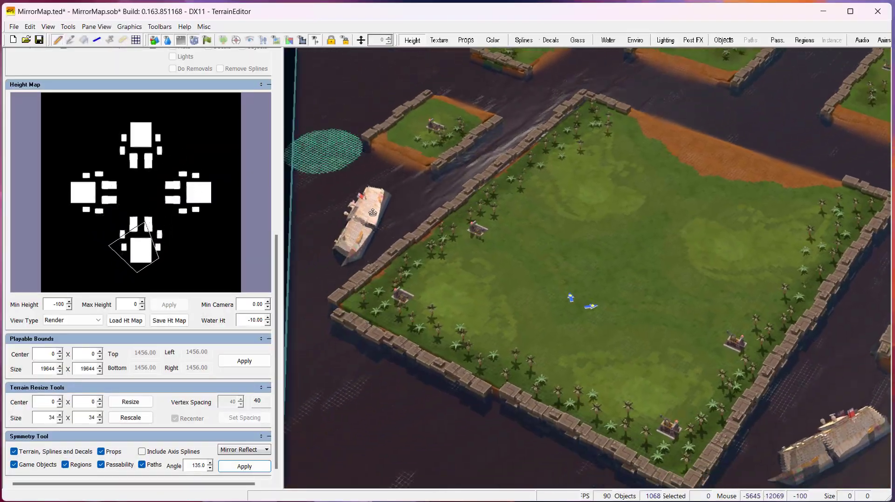
pyautogui.scroll(5, 469, 289)
pyautogui.scroll(1, 578, 349)
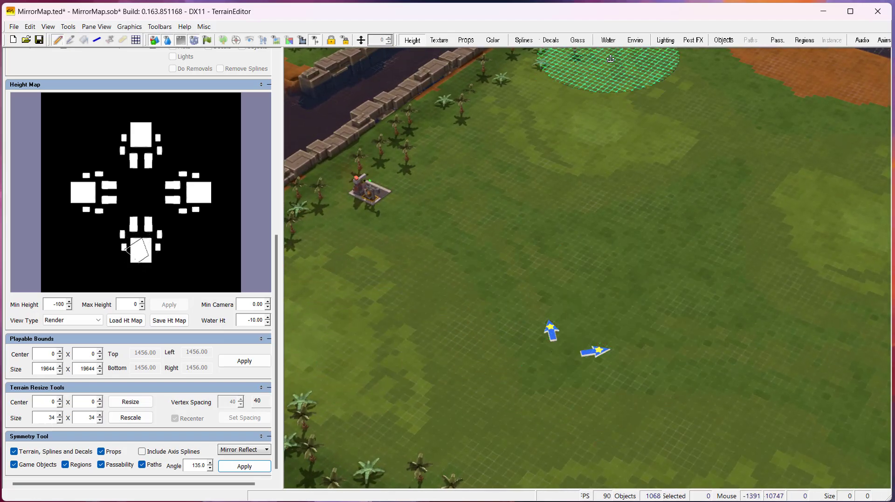
# - Delete the duplicate player start marker MARKER_PLAYER_START_014 from the original platform
pyautogui.click(723, 41)
pyautogui.click(544, 332)
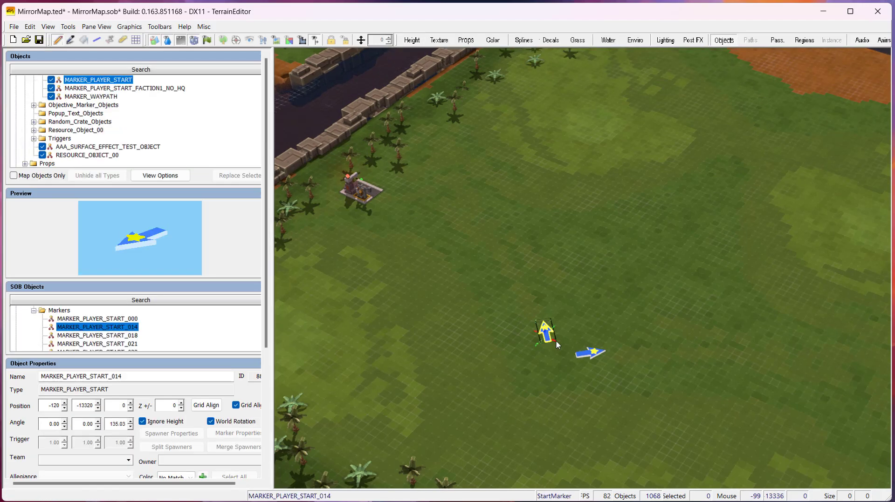
pyautogui.press('Delete')
# - Delete the duplicate player start marker from the eastern player platform
pyautogui.scroll(-5, 624, 224)
pyautogui.moveTo(585, 272); pyautogui.dragTo(327, 302, button='right')
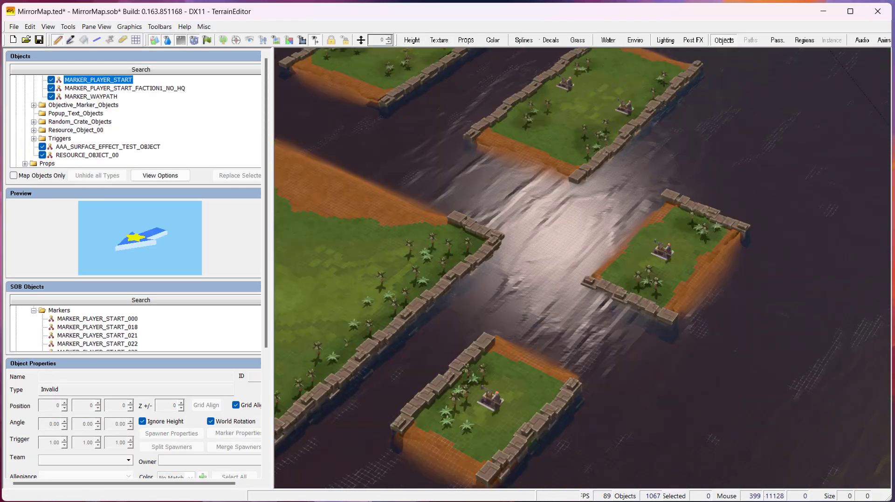
pyautogui.moveTo(829, 317); pyautogui.dragTo(149, 387, button='right')
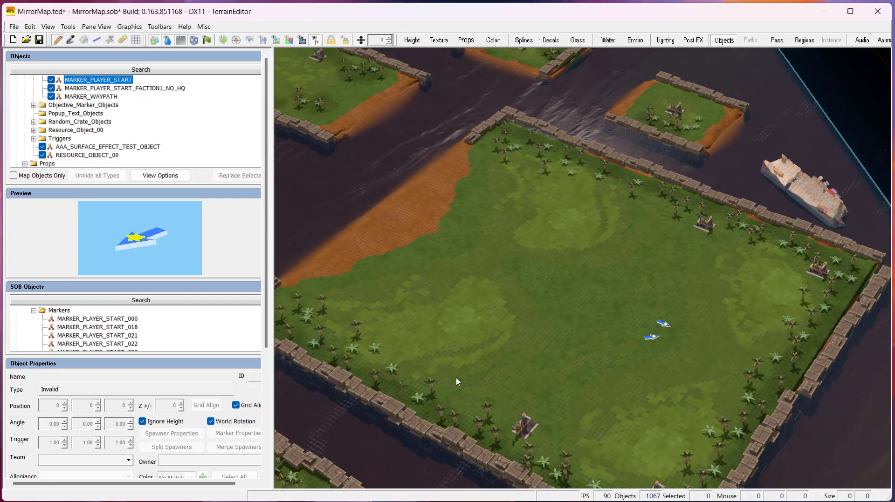
pyautogui.moveTo(597, 87); pyautogui.dragTo(690, 410, button='right')
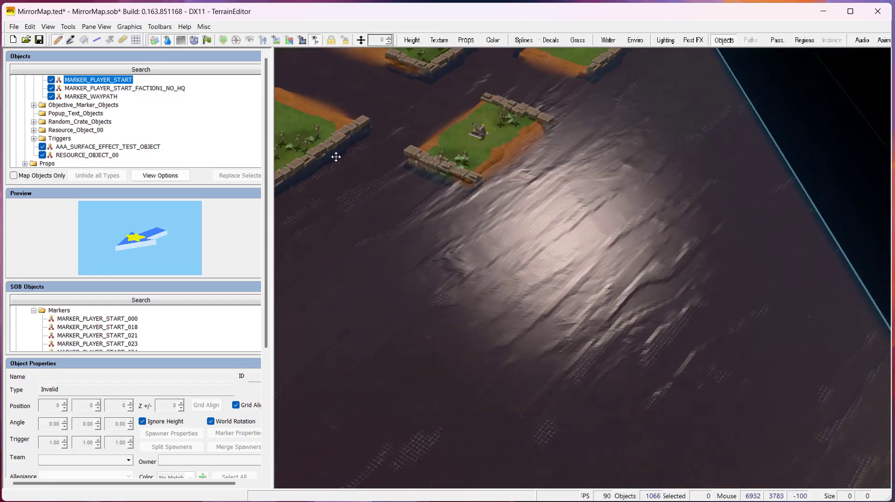
# - Delete the duplicate player start marker MARKER_PLAYER_START_025 from the platform opposite the original one
pyautogui.moveTo(336, 155); pyautogui.dragTo(666, 419, button='right')
pyautogui.click(636, 207)
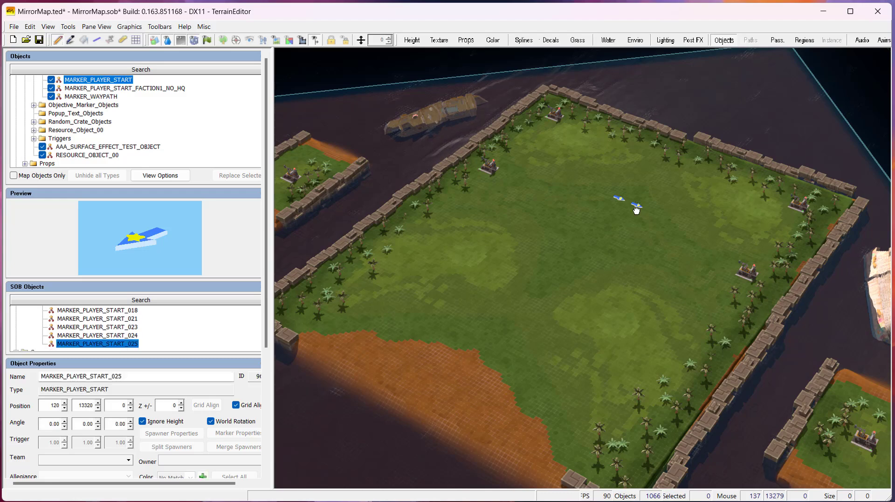
pyautogui.press('Delete')
# - Delete the duplicate player start marker MARKER_PLAYER_START_021 from the western player platform
pyautogui.moveTo(648, 221)
pyautogui.mouseDown(button='right')
pyautogui.moveTo(760, 212)
pyautogui.moveTo(844, 252)
pyautogui.mouseUp(button='right')
pyautogui.moveTo(321, 177)
pyautogui.mouseDown(button='right')
pyautogui.moveTo(366, 190)
pyautogui.moveTo(465, 351)
pyautogui.moveTo(699, 401)
pyautogui.mouseUp(button='right')
pyautogui.click(445, 215)
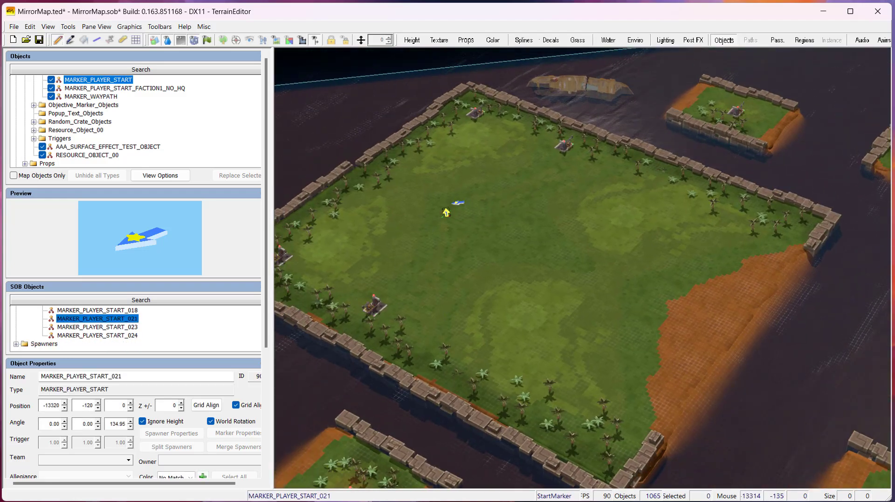
pyautogui.press('Delete')
# - Check the other player platforms and the surrounding islands for any remaining duplicate start markers
pyautogui.moveTo(578, 386); pyautogui.dragTo(354, 433, button='right')
pyautogui.moveTo(671, 270); pyautogui.dragTo(848, 428, button='right')
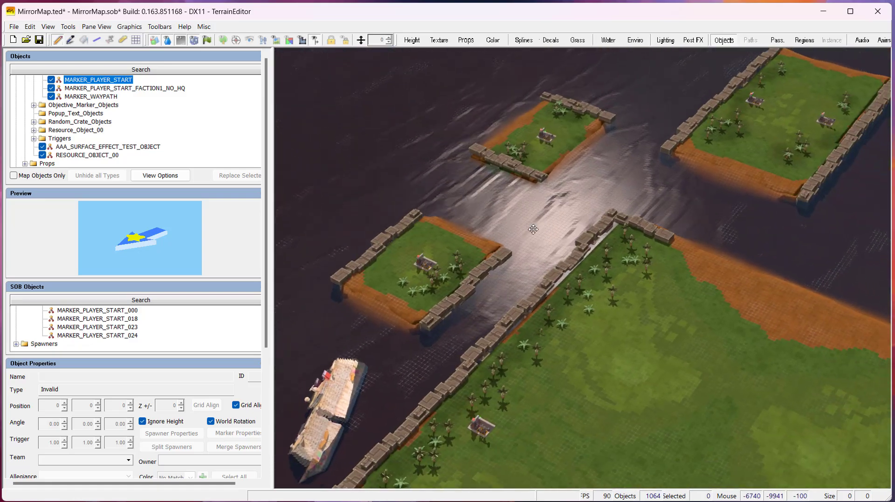
pyautogui.moveTo(533, 229)
pyautogui.mouseDown(button='right')
pyautogui.moveTo(735, 451)
pyautogui.moveTo(695, 436)
pyautogui.mouseUp(button='right')
pyautogui.moveTo(639, 240); pyautogui.dragTo(599, 257, button='right')
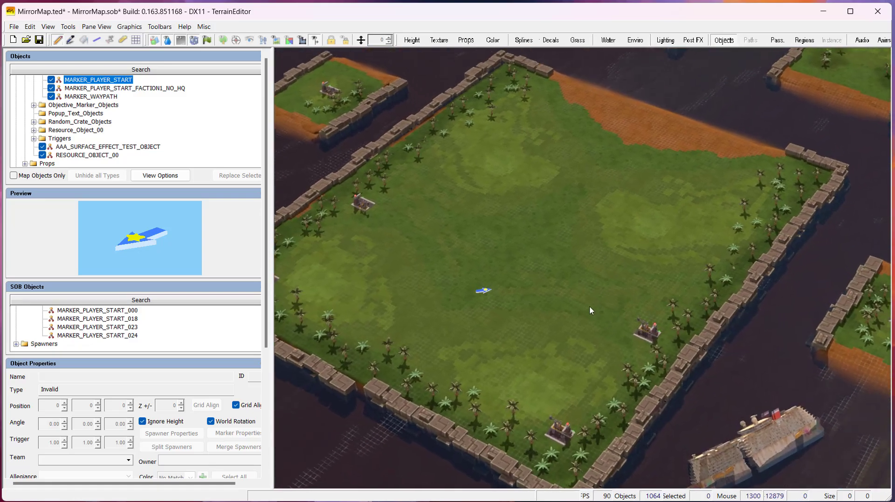
pyautogui.scroll(-3, 563, 306)
pyautogui.moveTo(565, 107); pyautogui.dragTo(420, 323, button='right')
pyautogui.moveTo(475, 353); pyautogui.dragTo(285, 79, button='right')
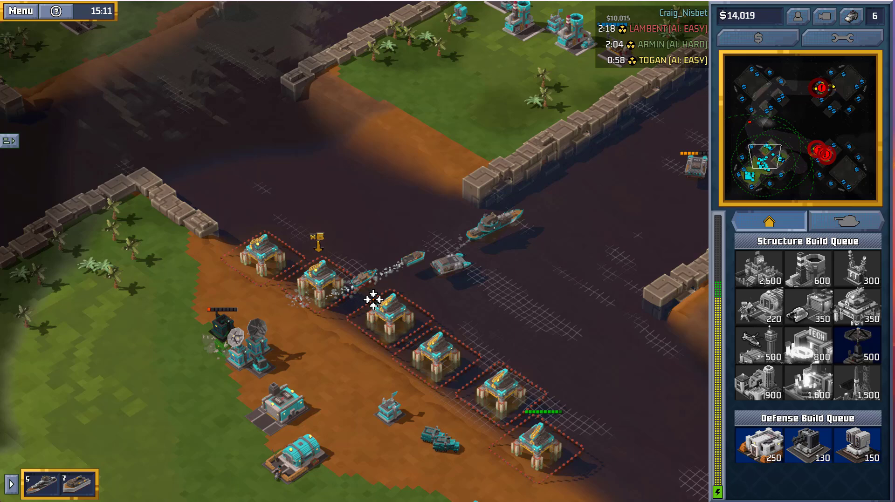
# - Switch to the running match on the island map, survey the naval shoreline and start building the 150-credit defense structure
pyautogui.moveTo(559, 215); pyautogui.dragTo(356, 264, button='right')
pyautogui.moveTo(487, 261); pyautogui.dragTo(403, 271, button='right')
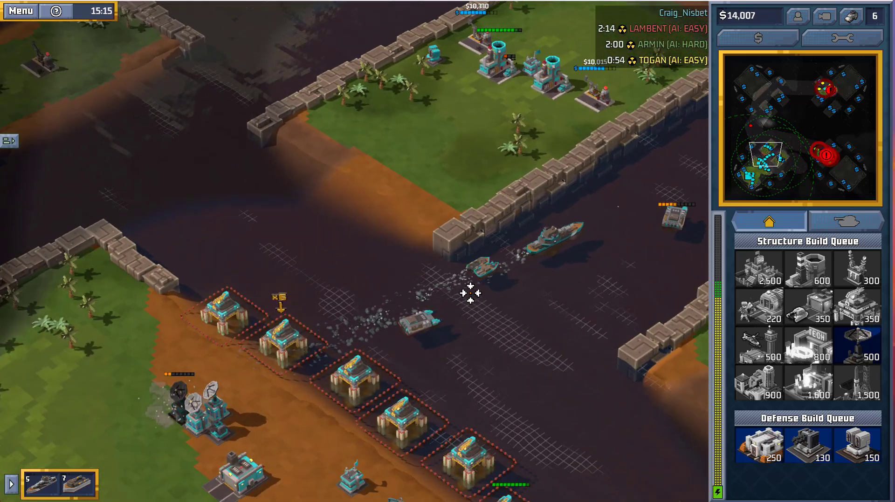
pyautogui.moveTo(485, 231); pyautogui.dragTo(690, 437, button='right')
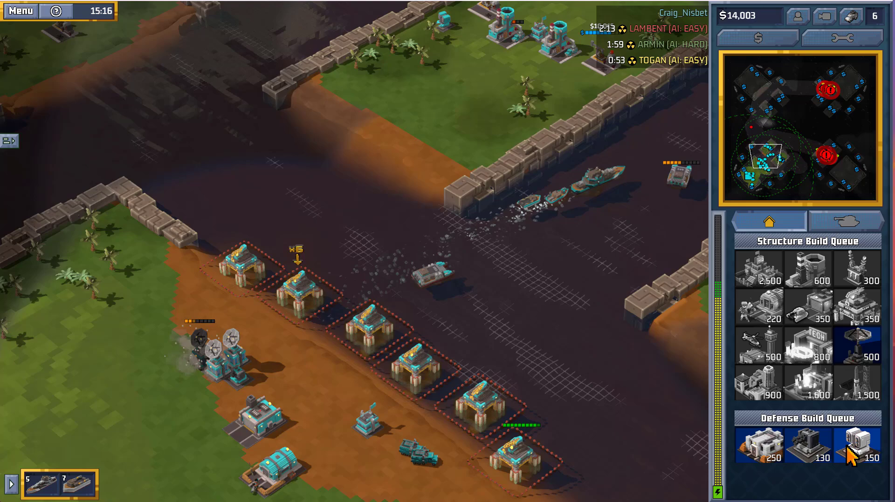
pyautogui.click(856, 447)
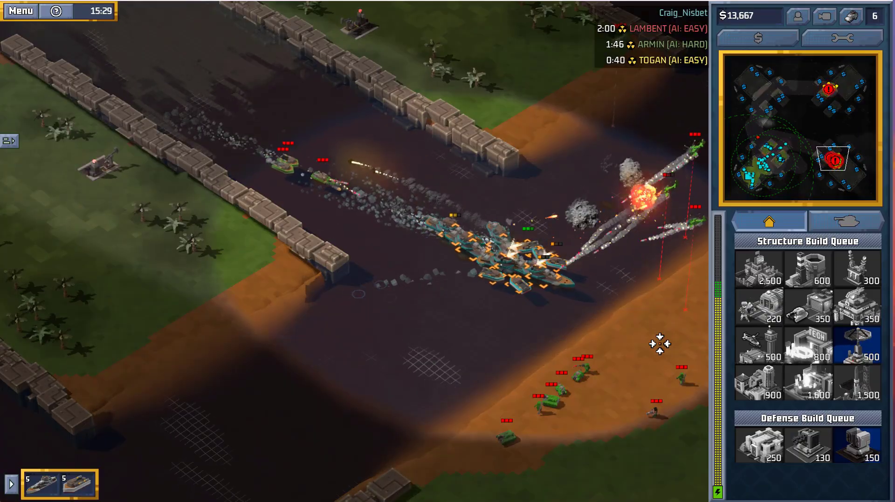
# - Select the Forward HQ vehicle at the enemy beachhead and order it inland across the grass
pyautogui.moveTo(599, 239); pyautogui.dragTo(478, 321, button='right')
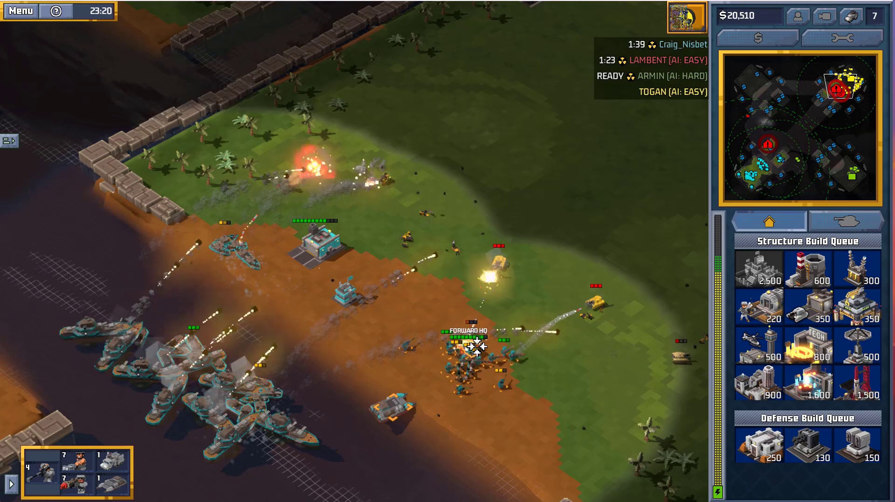
pyautogui.click(473, 345)
pyautogui.rightClick(590, 409)
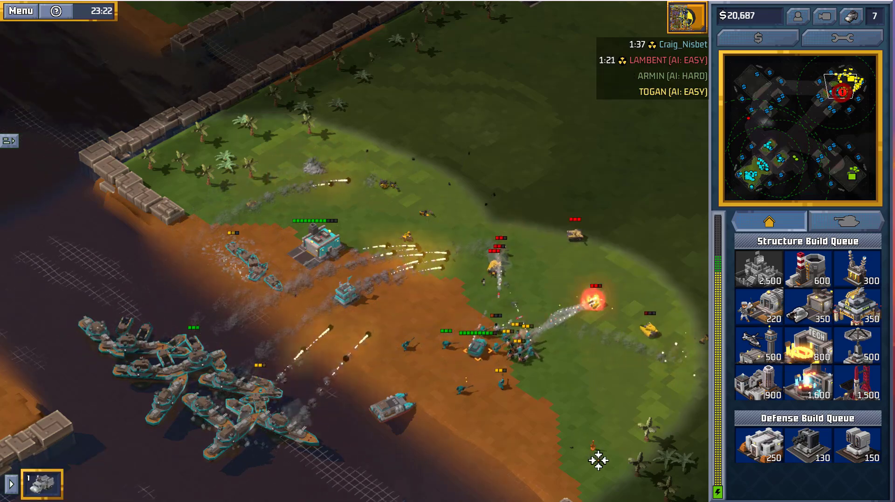